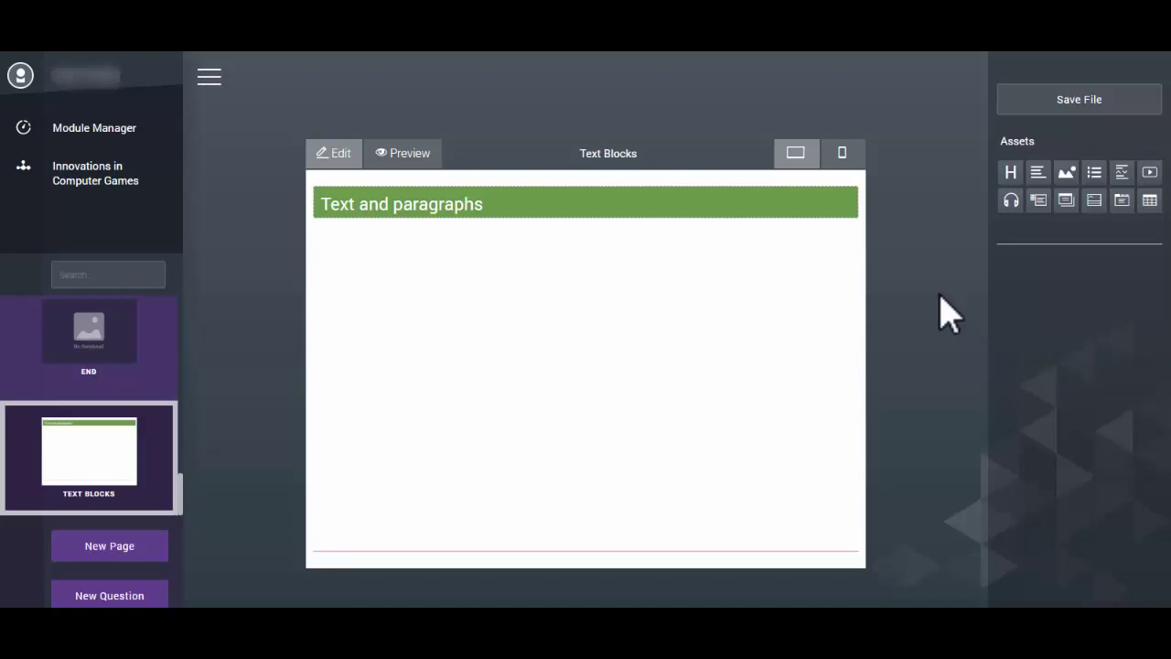
# Insert a Lorem ipsum placeholder text block beneath the 'Text and paragraphs' heading.
pyautogui.click(1040, 176)
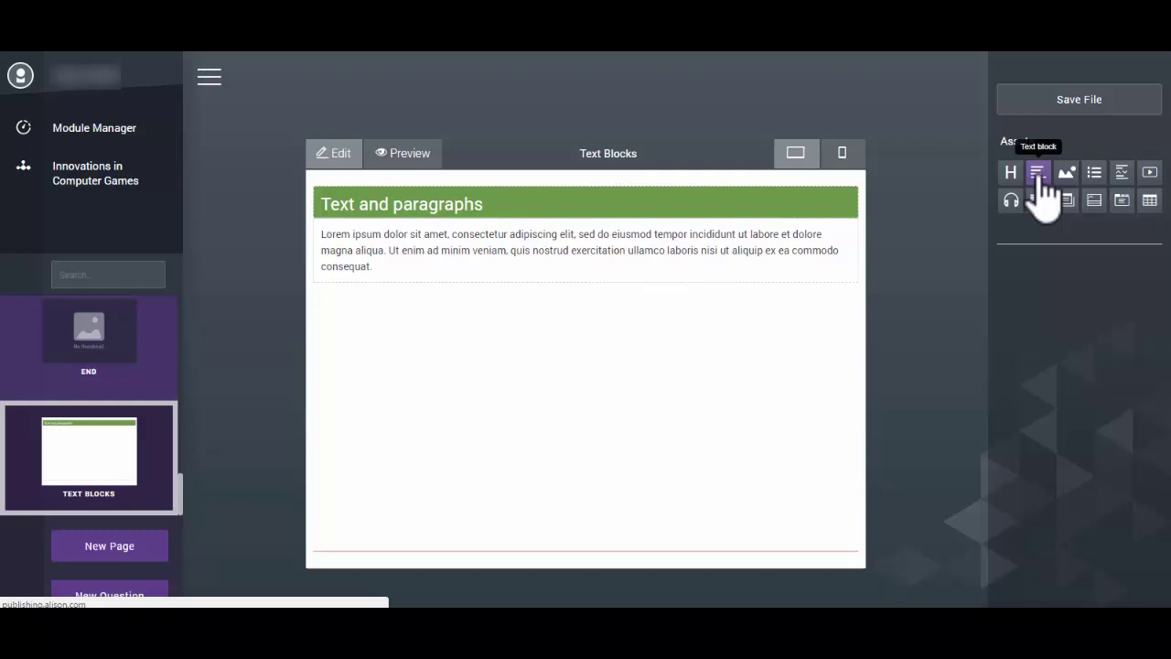
# Save the page, then replace the Lorem ipsum placeholder with 'New text here'.
pyautogui.click(1068, 104)
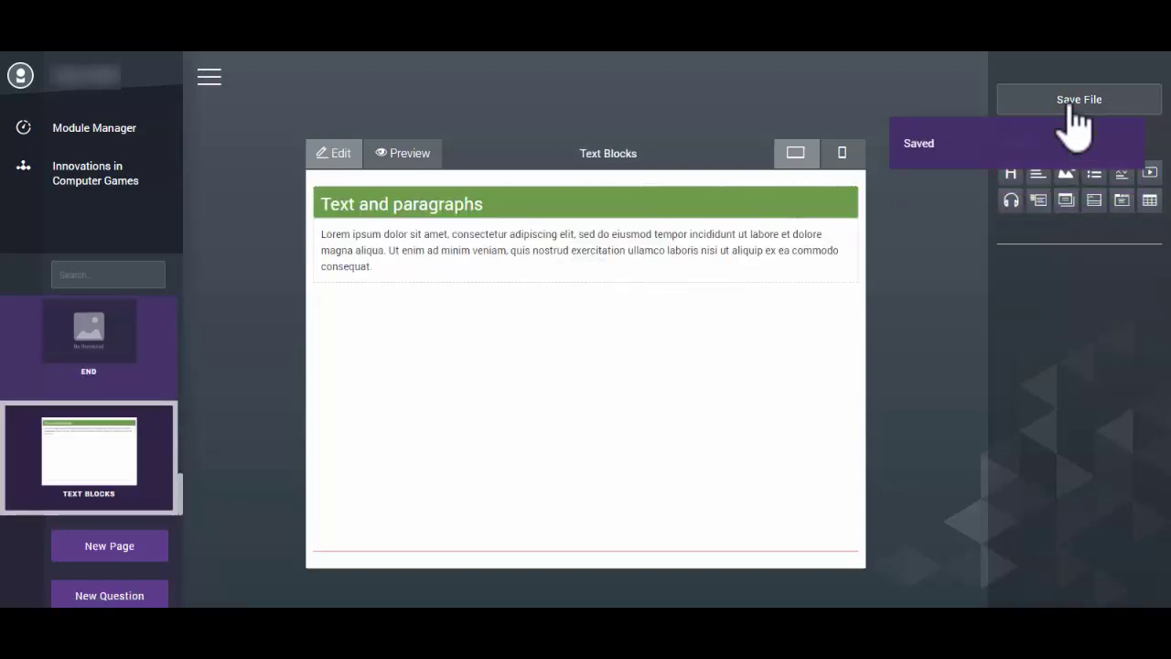
pyautogui.click(378, 268)
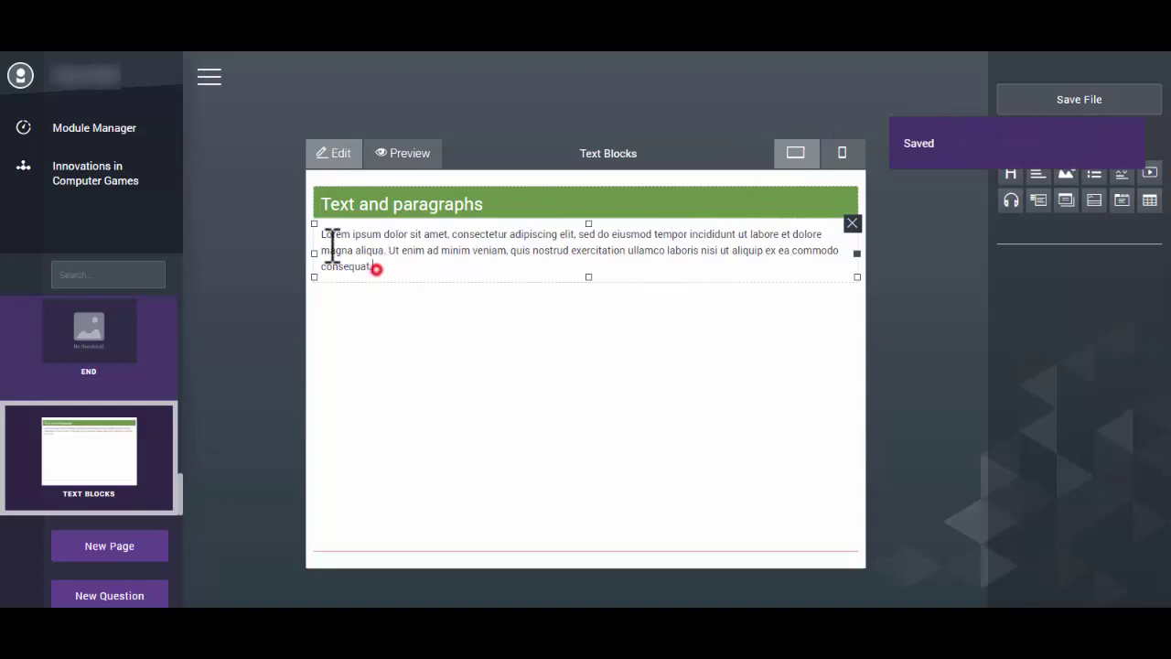
pyautogui.moveTo(302, 231); pyautogui.dragTo(277, 225)
pyautogui.write('New tex')
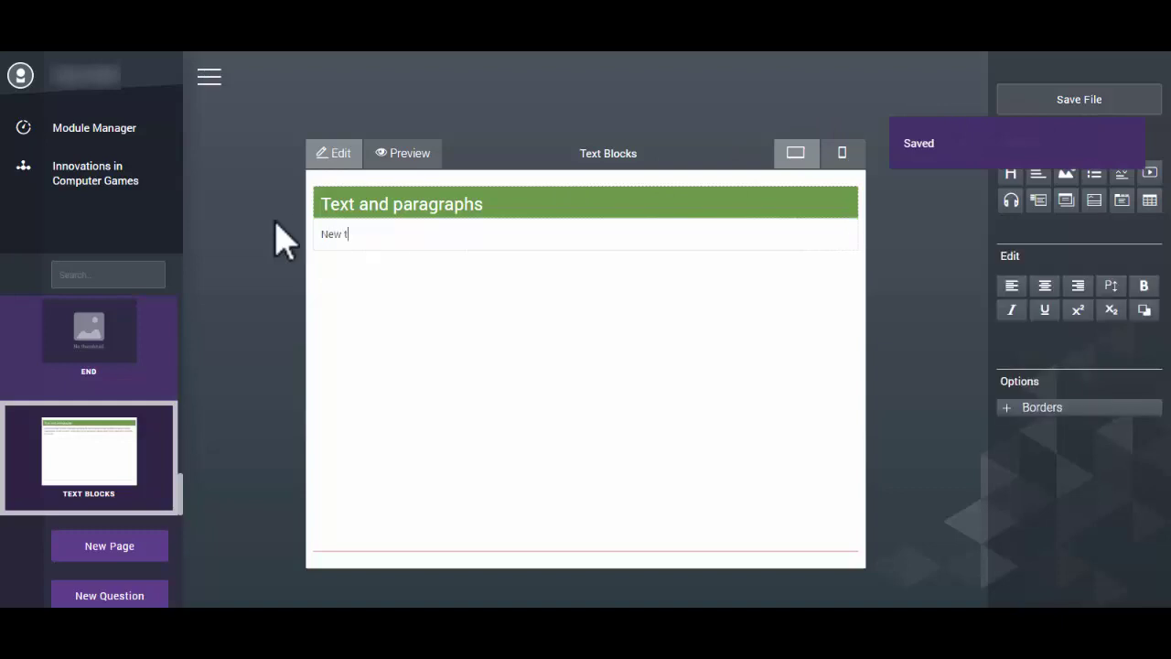
pyautogui.write('t here.')
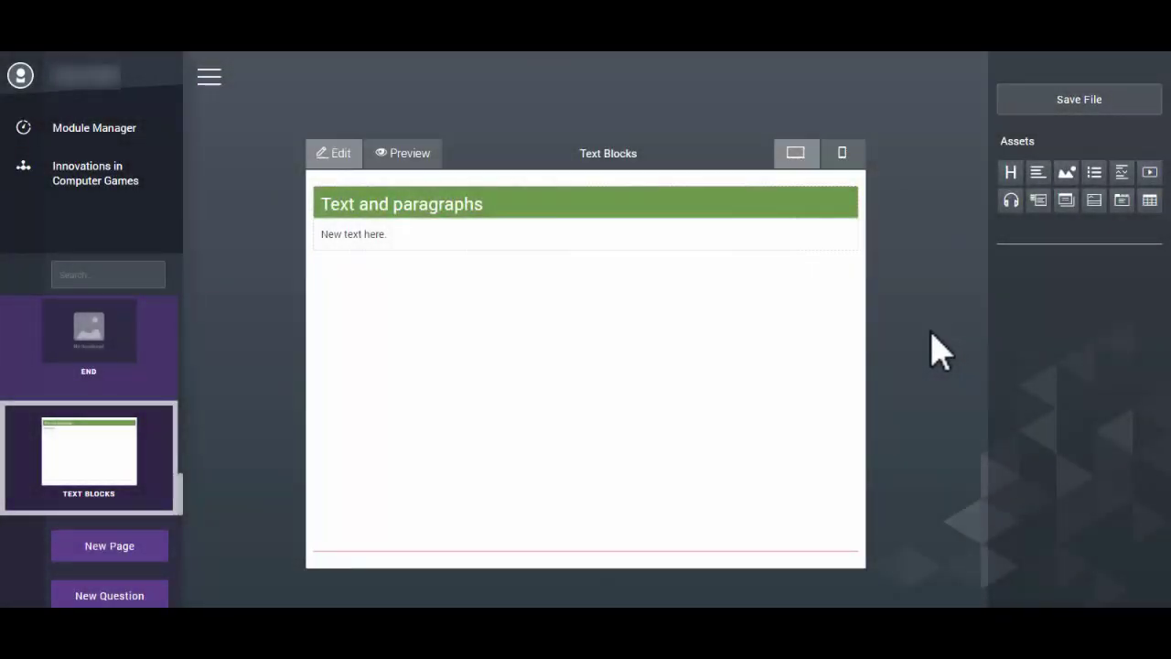
pyautogui.click(447, 235)
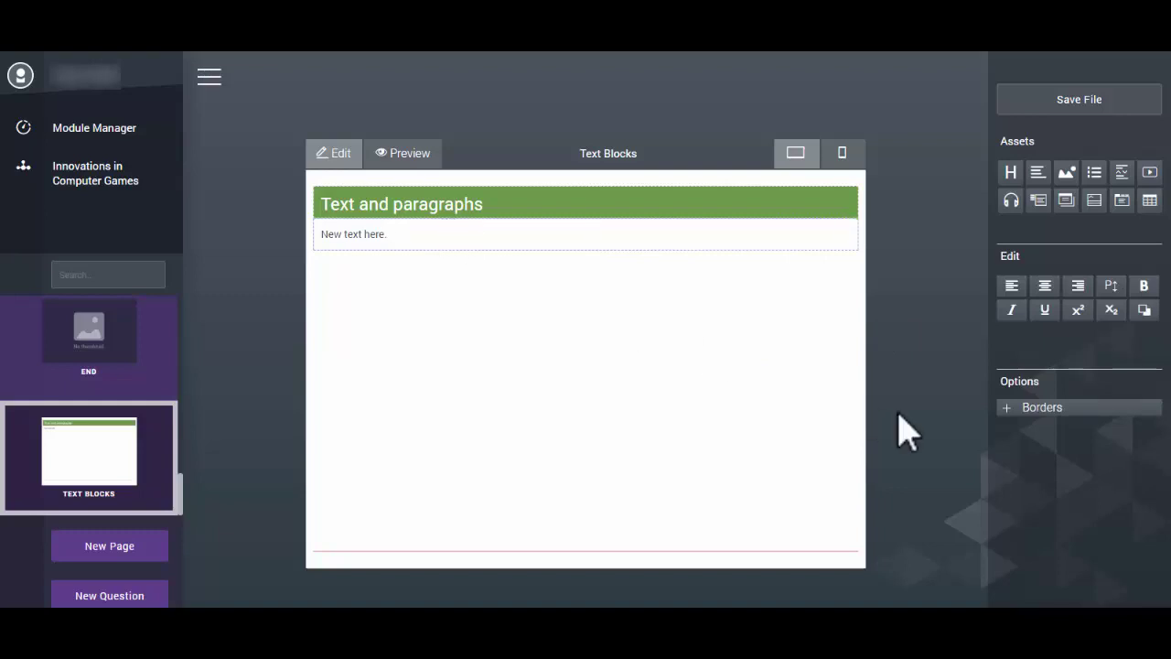
# Copy the Band Games and The Music Industry paragraphs from Notepad and paste them after 'New text here'.
pyautogui.moveTo(904, 607)
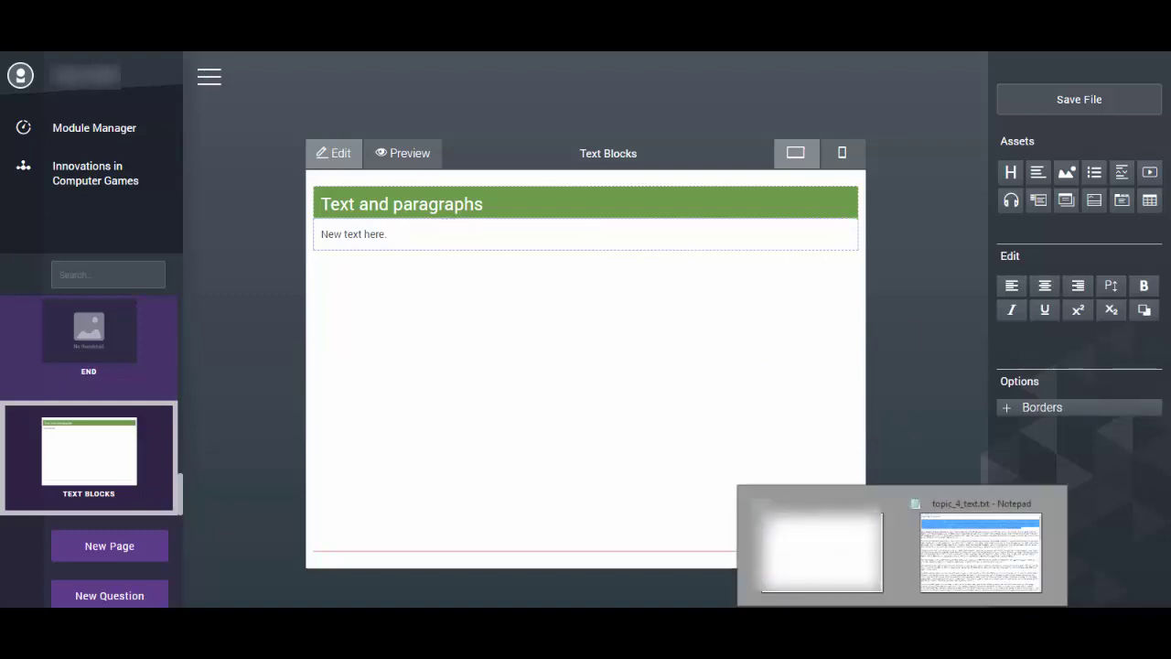
pyautogui.click(976, 547)
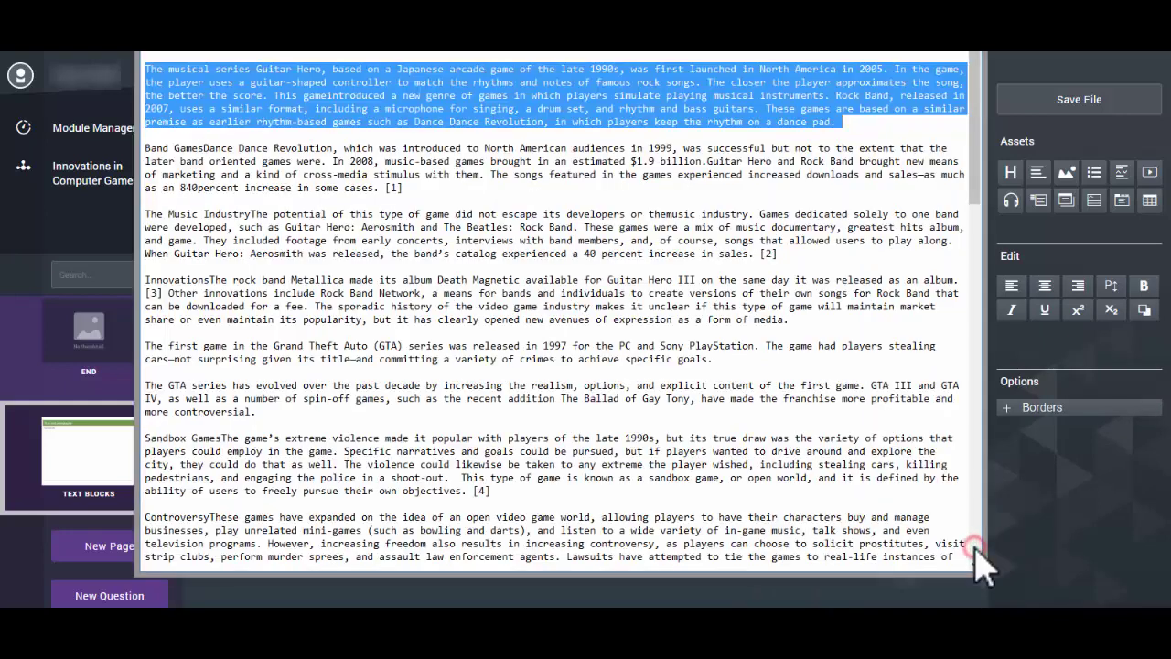
pyautogui.click(541, 196)
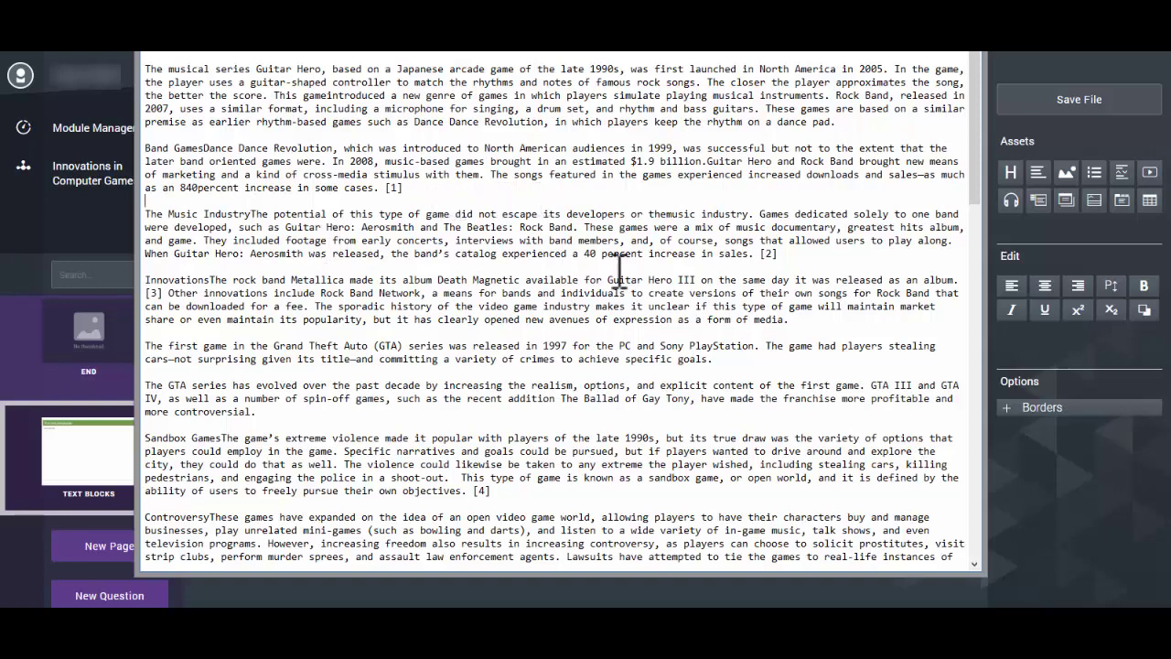
pyautogui.moveTo(779, 257); pyautogui.dragTo(114, 155)
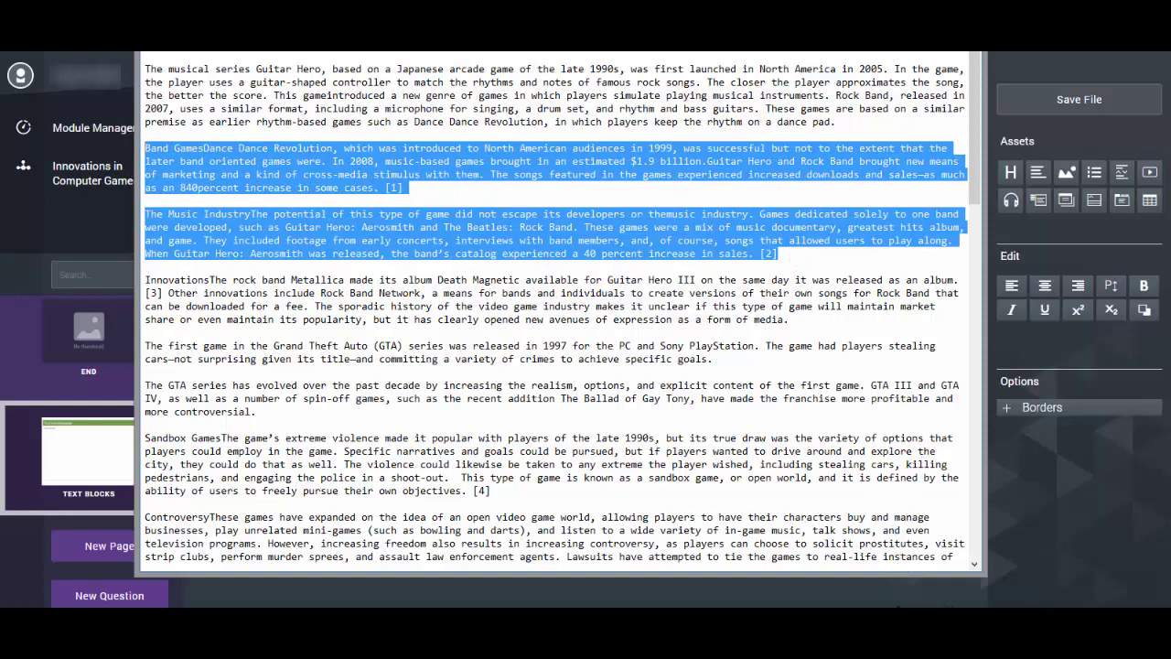
pyautogui.click(892, 606)
pyautogui.write("Band Games Dance Dance Revolution, which was introduced to North American audiences in 1999, was successful but not to the extent that the later band oriented games were. In 2008, music-based games brought in an estimated $1.9 billion.  Guitar Hero and Rock Band brought new means of marketing and a kind of cross-media stimulus with them. The songs featured in the games experienced increased downloads and sales—as much as an 840 percent increase in some cases. [1]  The Music Industry The potential of this type of game did not escape its developers or the music industry. Games dedicated solely to one band were developed, such as Guitar Hero: Aerosmith and The Beatles: Rock Band.  These games were a mix of music documentary, greatest hits album, and game. They included footage from early concerts, interviews with band members, and, of course, songs that allowed users to play along.  When Guitar Hero: Aerosmith was released, the band's catalog experienced a 40 percent increase in sales. [2]")
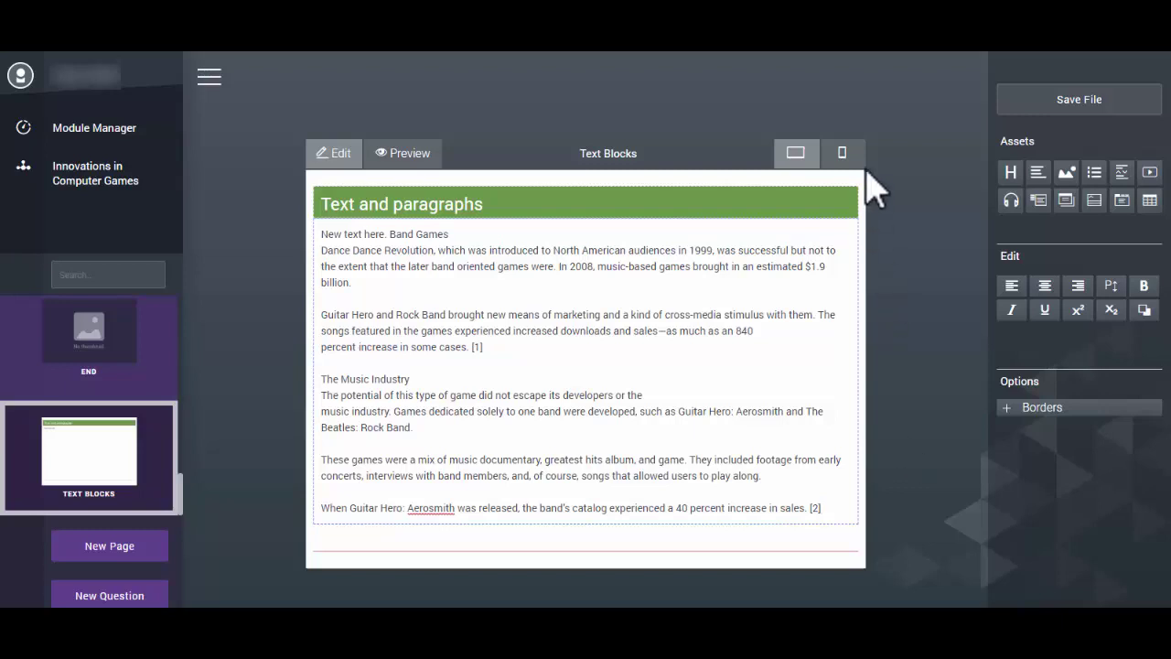
# Save the Text Blocks page containing the pasted Band Games and Music Industry paragraphs.
pyautogui.click(1066, 103)
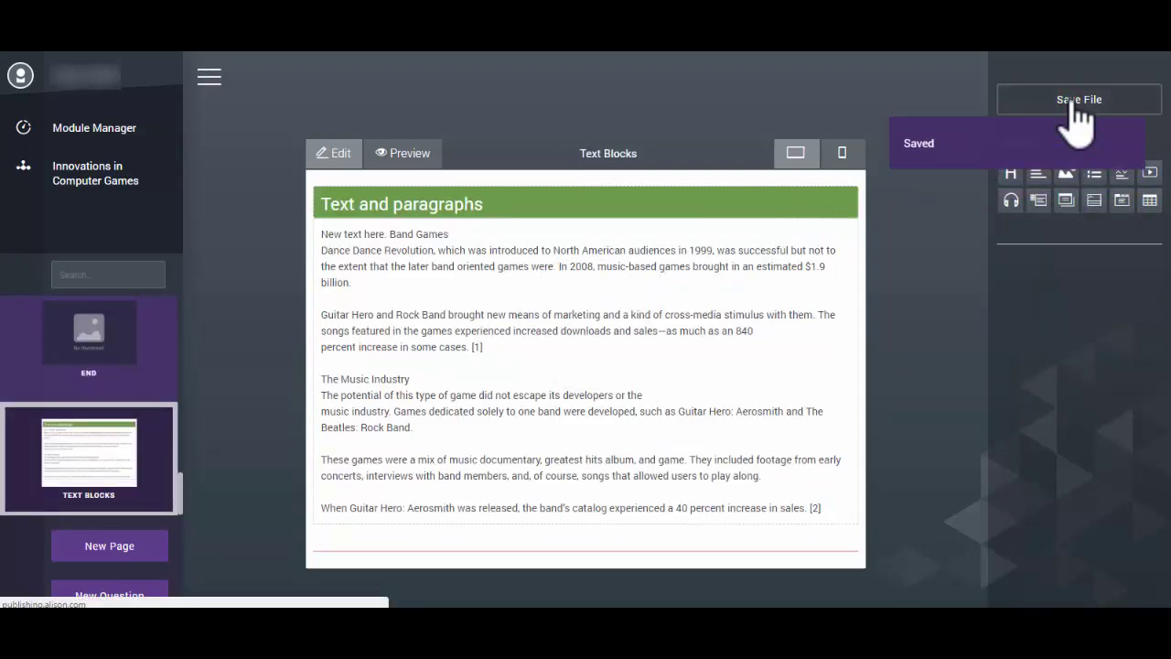
# Join Dance Dance Revolution onto Band Games with '.', and The potential line onto The Music Industry with ':'.
pyautogui.click(523, 253)
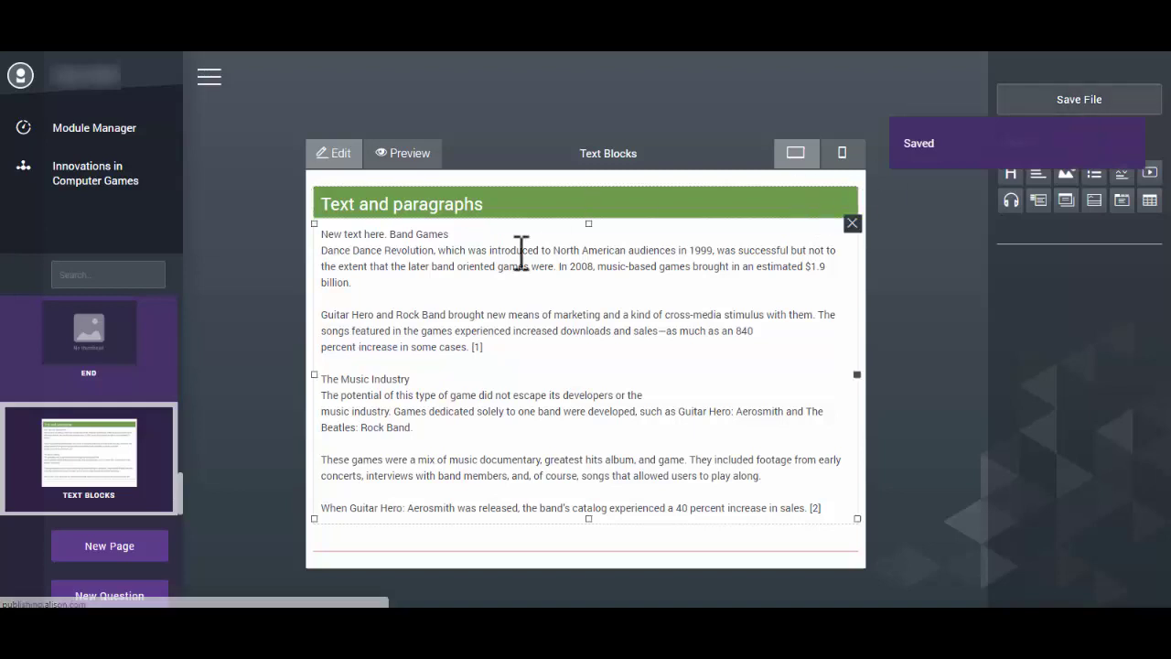
pyautogui.click(329, 259)
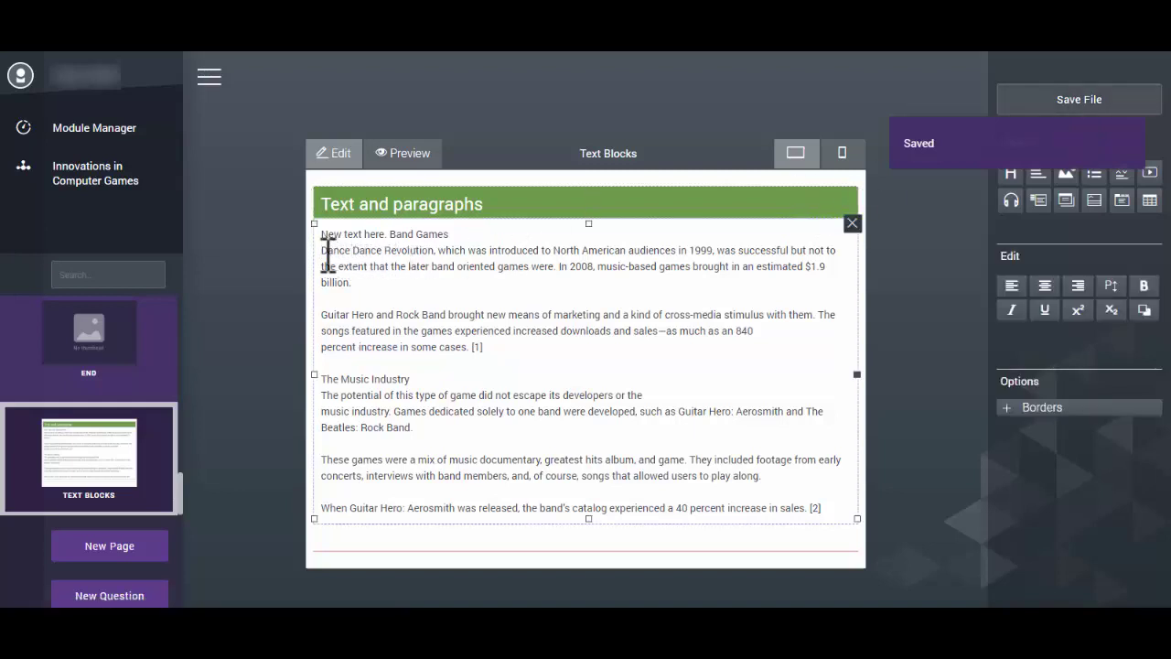
pyautogui.press('BackSpace')
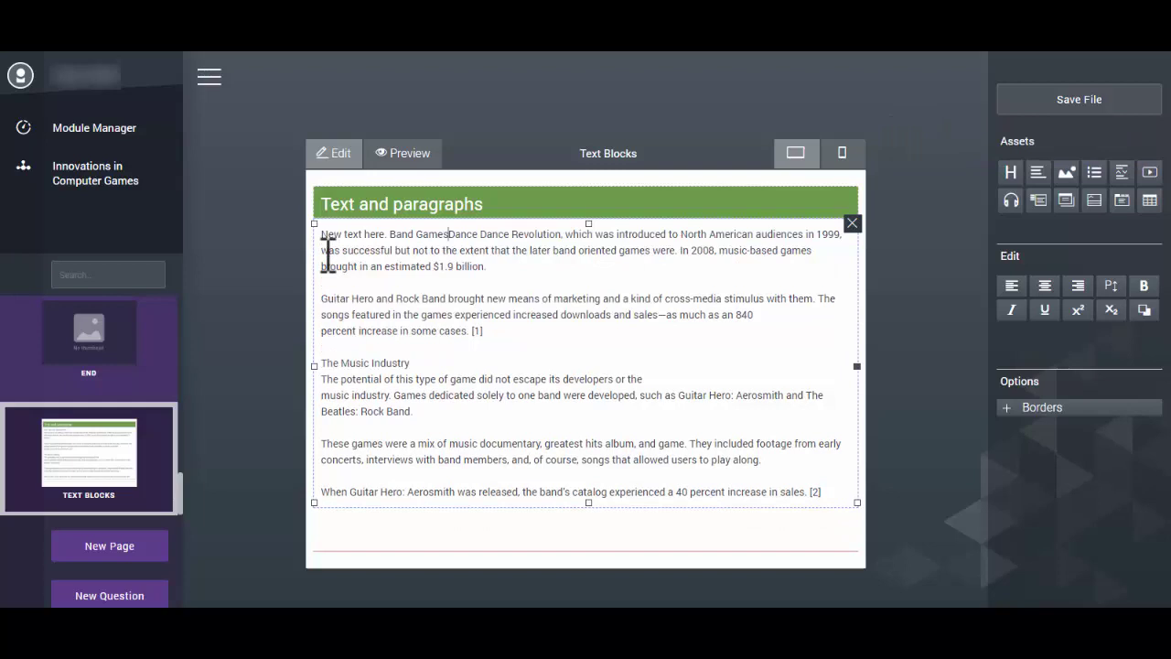
pyautogui.write('.')
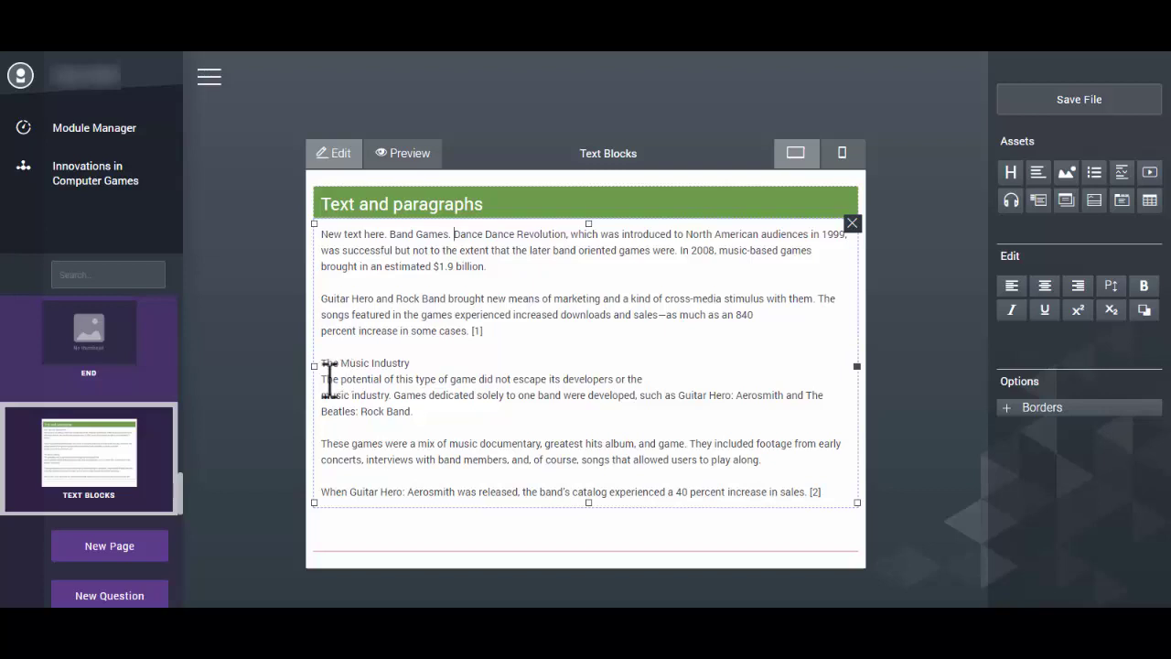
pyautogui.click(324, 380)
pyautogui.press('BackSpace')
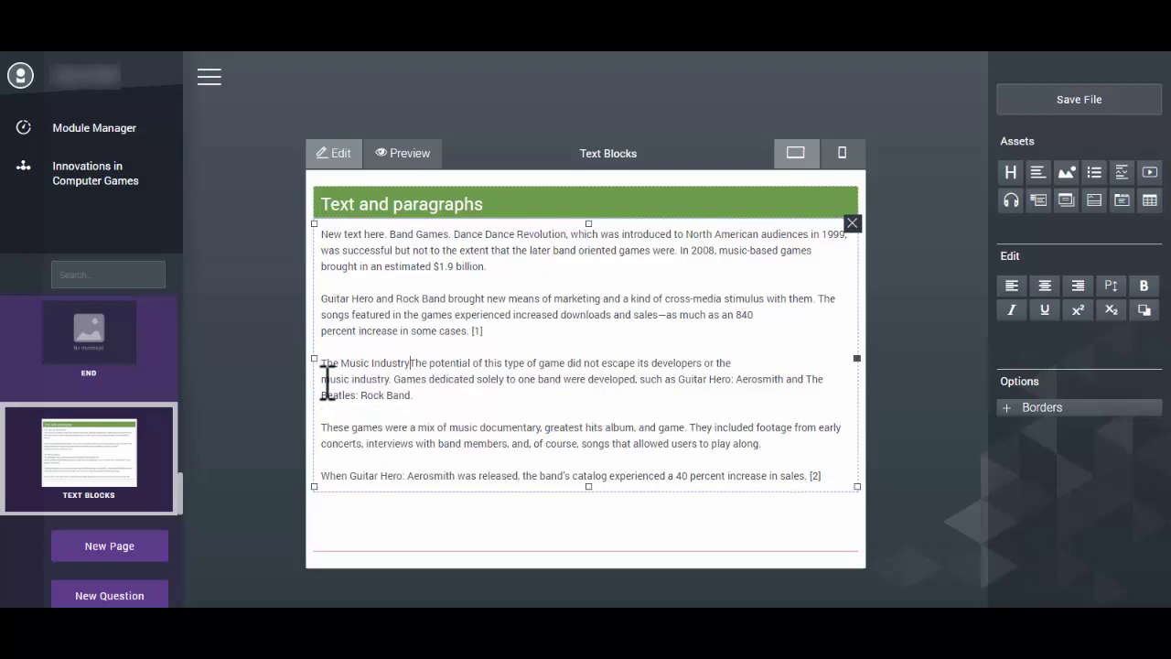
pyautogui.write(':')
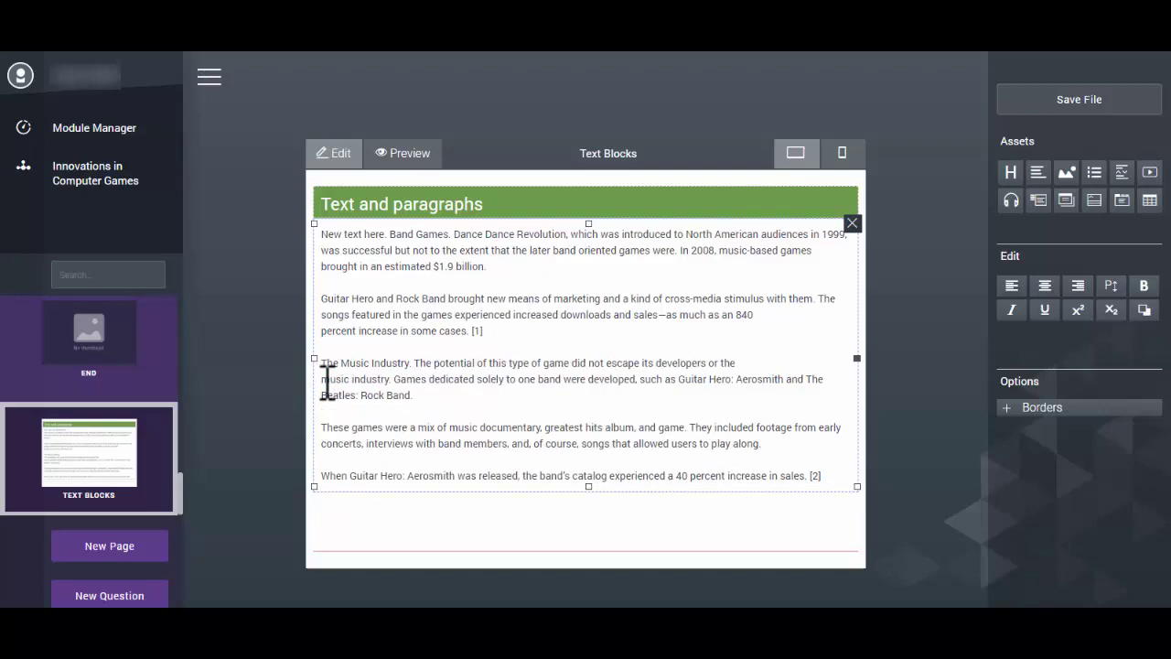
# Merge the When Guitar Hero and 'music industry. Games' lines into the preceding paragraphs.
pyautogui.click(326, 476)
pyautogui.press('BackSpace')
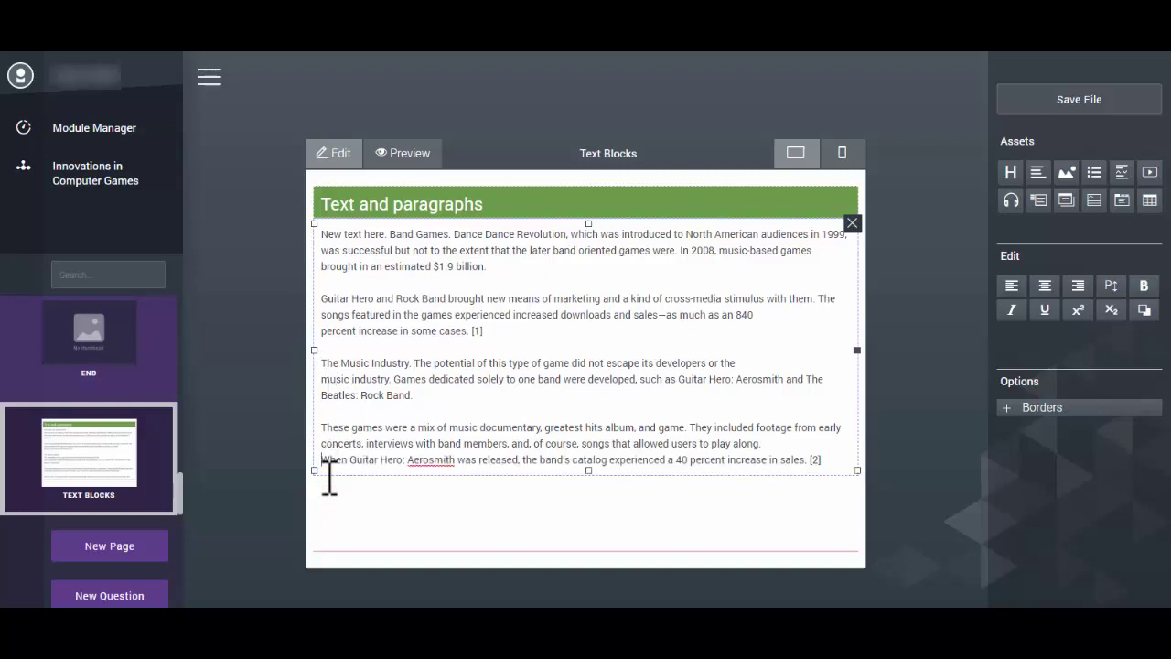
pyautogui.press('BackSpace')
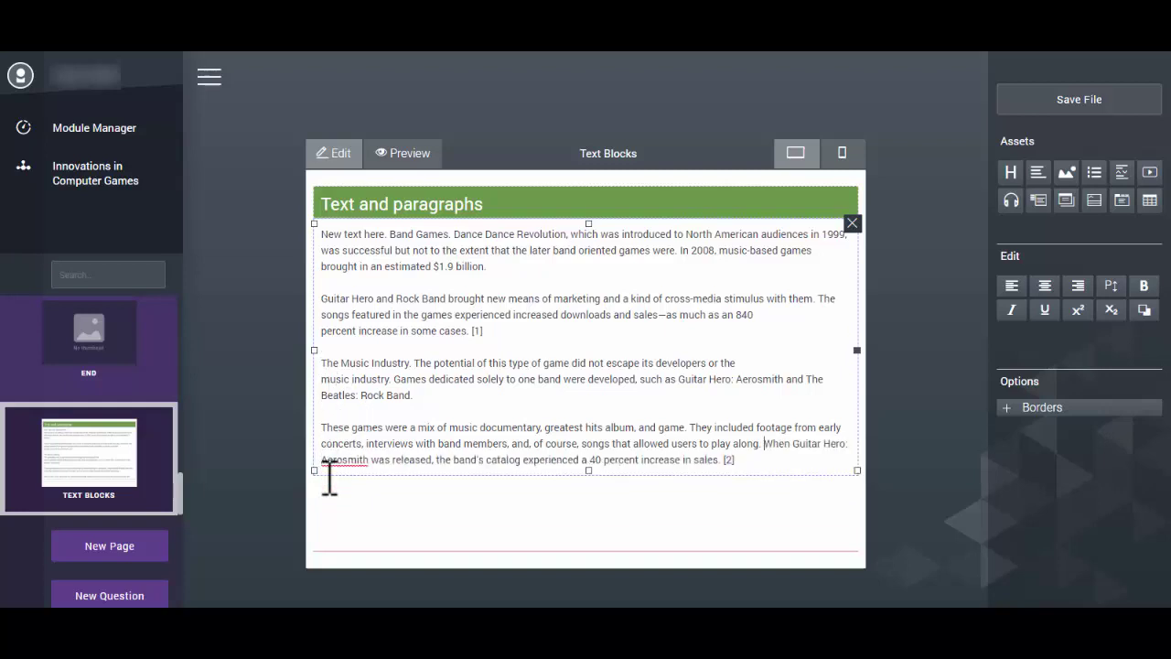
pyautogui.click(320, 378)
pyautogui.press('BackSpace')
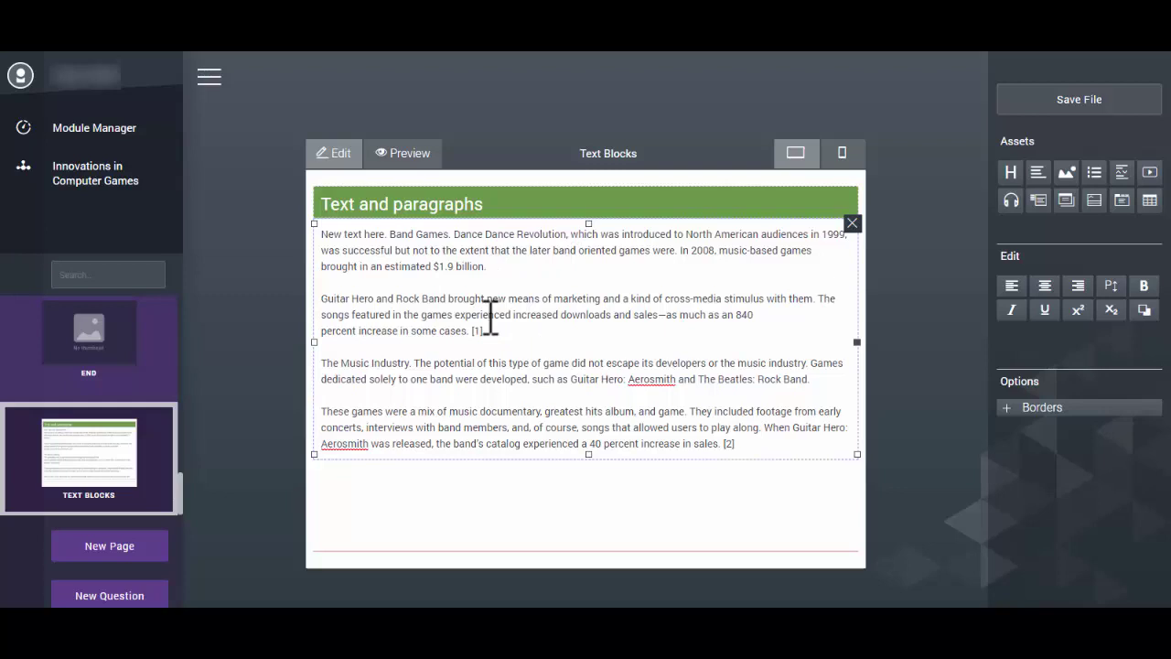
# Save the page and select the paragraph block to trim it down to three paragraphs.
pyautogui.click(1067, 102)
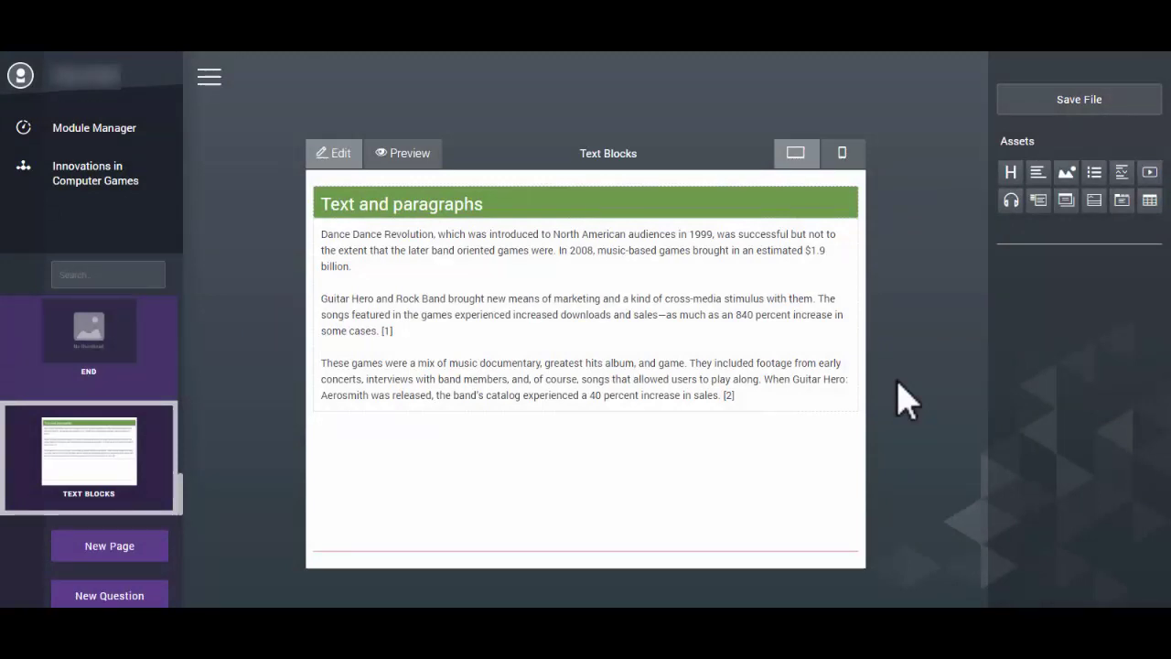
pyautogui.click(562, 295)
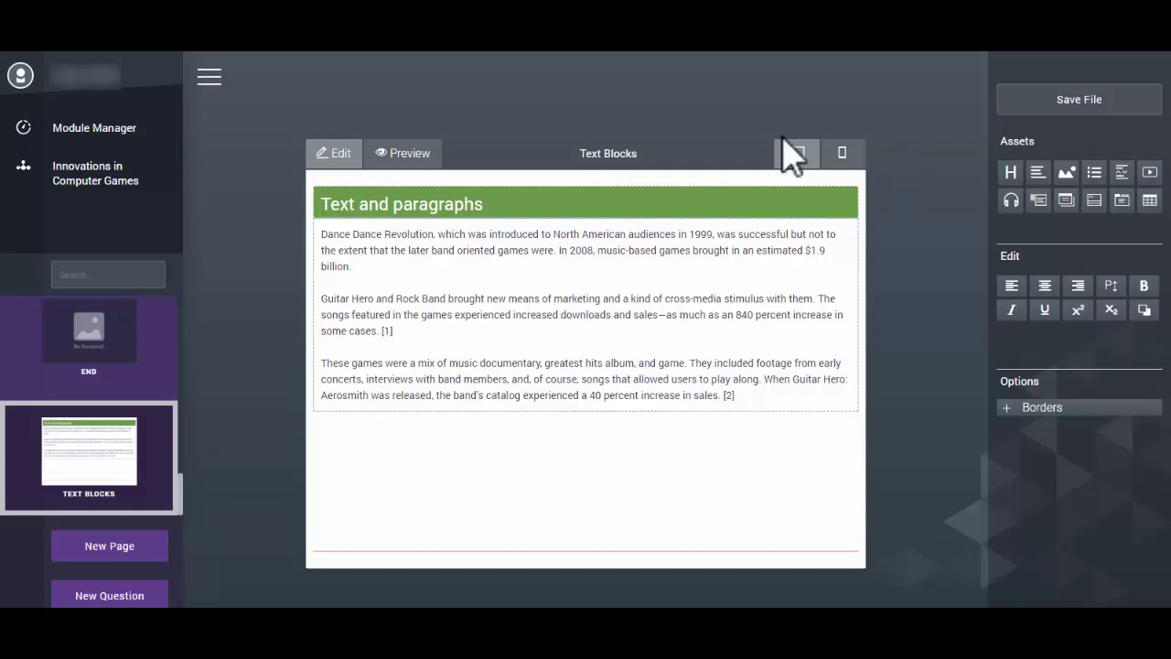
# Bold the words 'Dance Dance Revolution' opening the first paragraph, then save the page.
pyautogui.click(441, 192)
pyautogui.click(434, 233)
pyautogui.moveTo(435, 235); pyautogui.dragTo(322, 236)
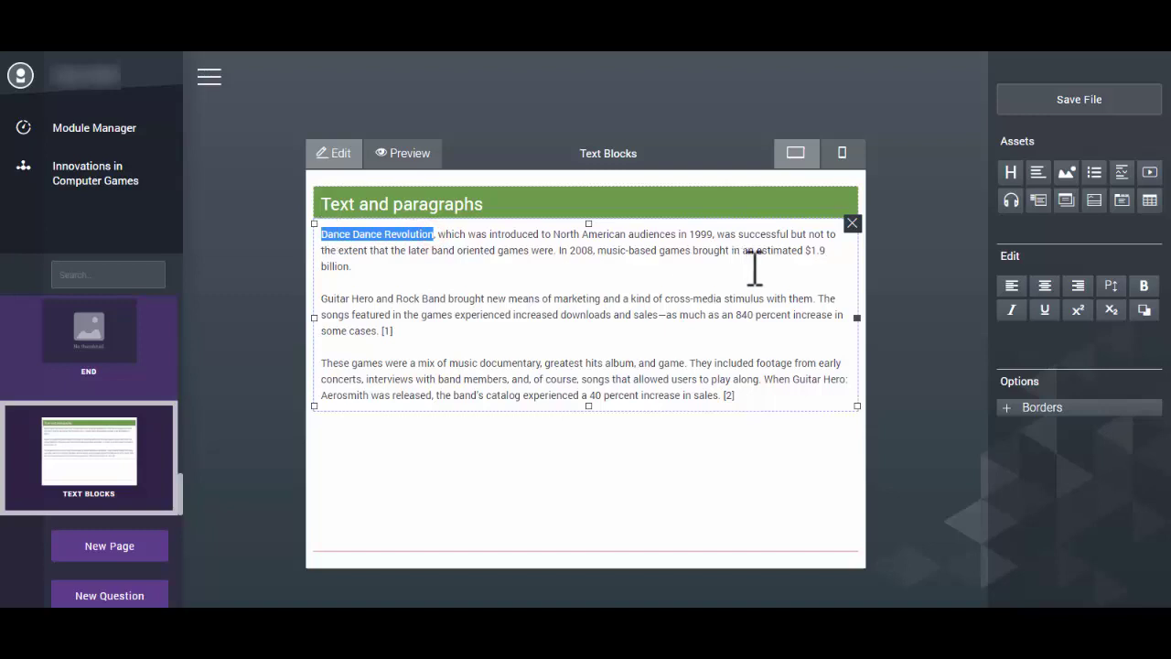
pyautogui.click(1144, 285)
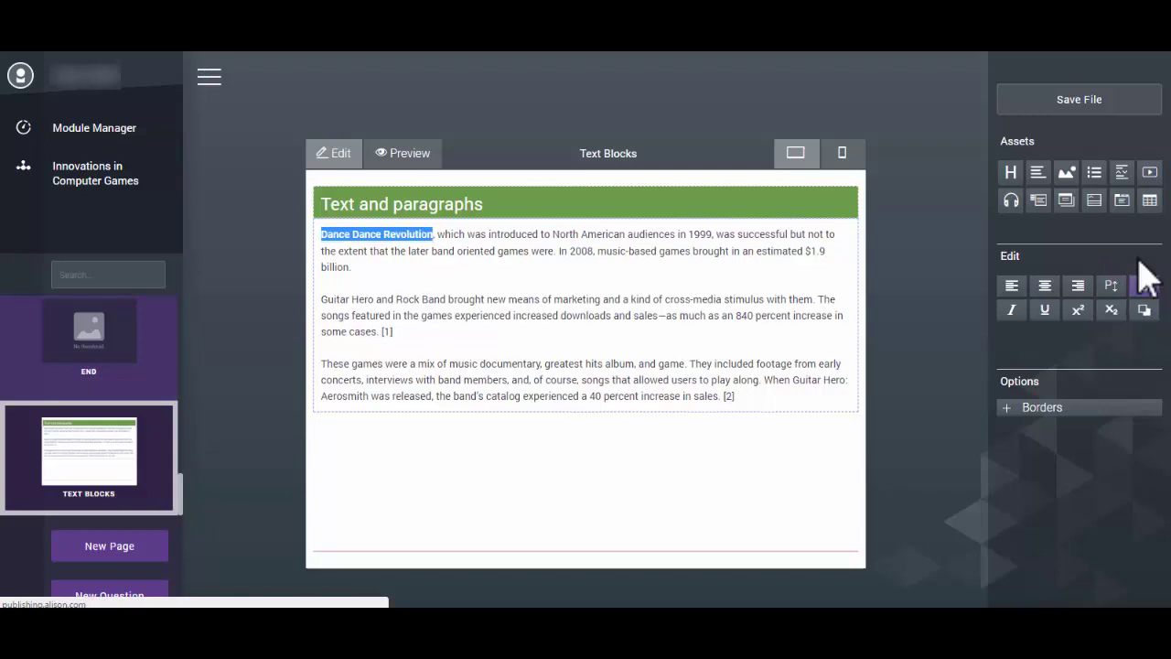
pyautogui.click(1096, 108)
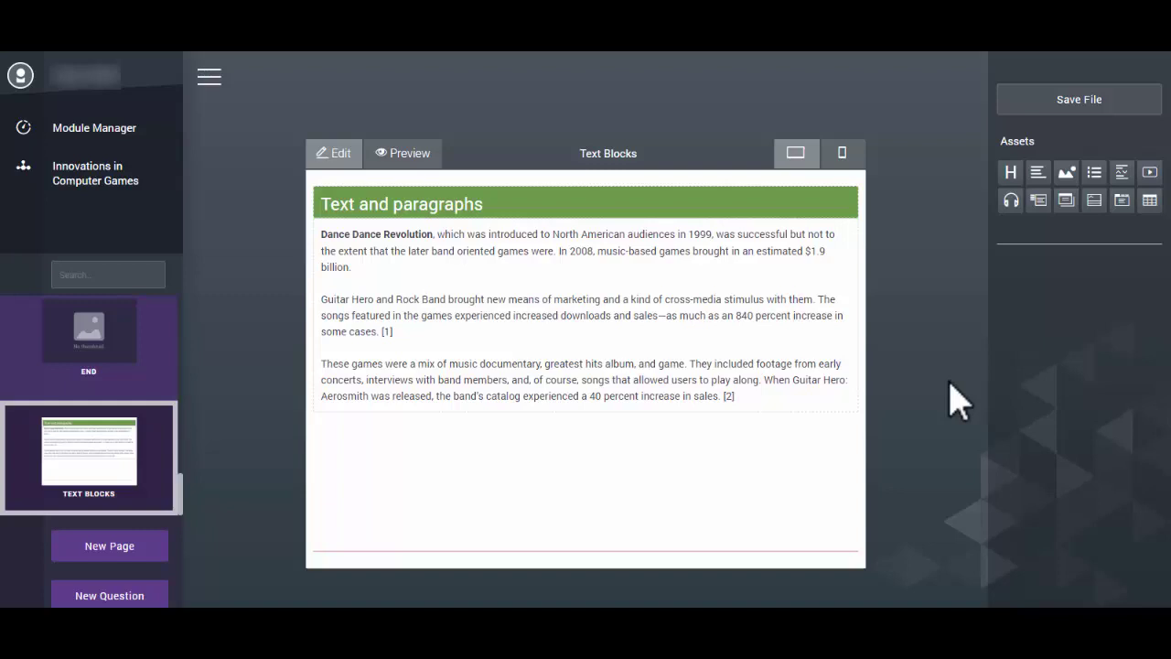
# Italicise 'Rock Band' in the Guitar Hero paragraph and save the page.
pyautogui.click(693, 327)
pyautogui.moveTo(447, 299); pyautogui.dragTo(401, 302)
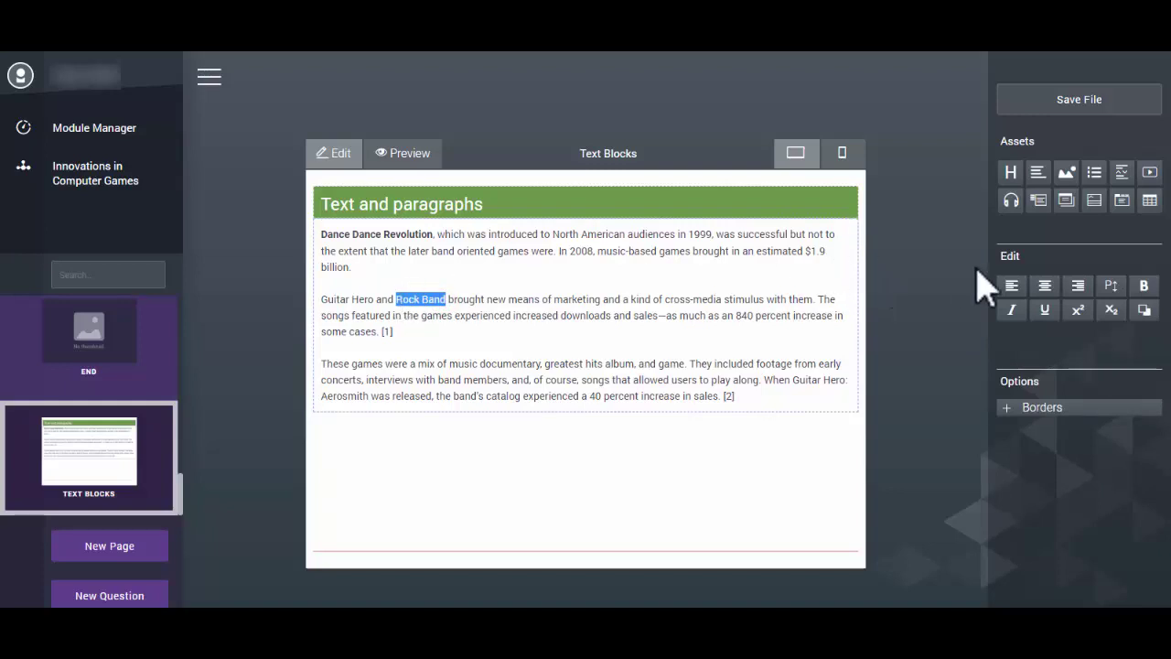
pyautogui.click(1012, 311)
pyautogui.click(1071, 103)
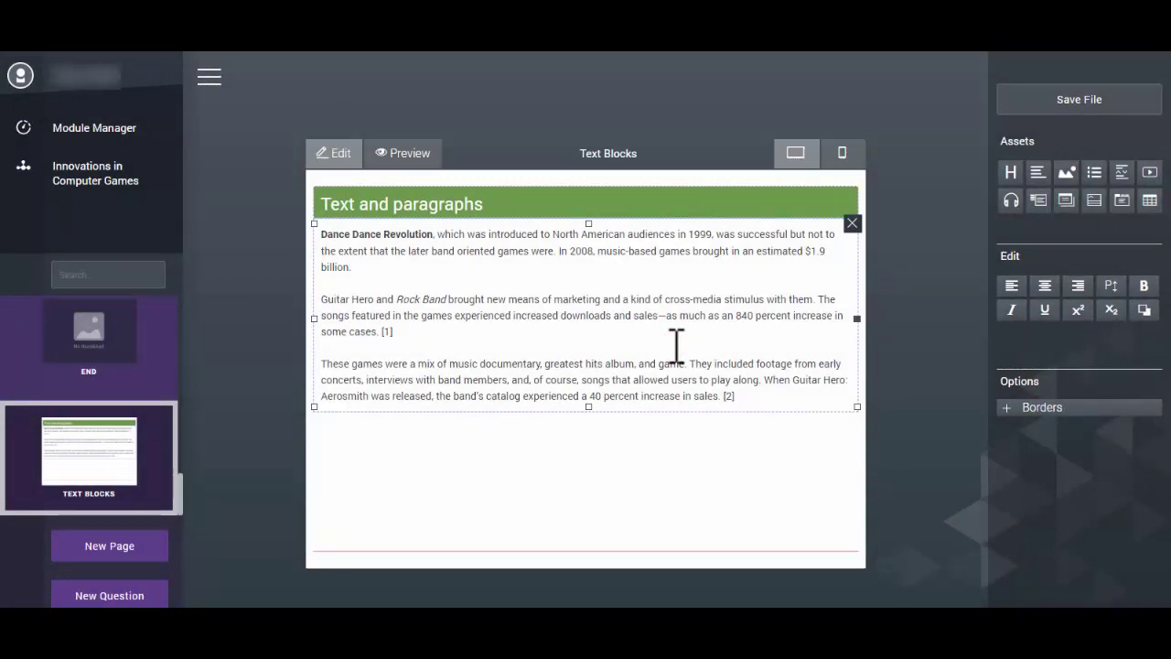
# Set the paragraph block's border to Bottom under Options > Borders, then save.
pyautogui.click(628, 319)
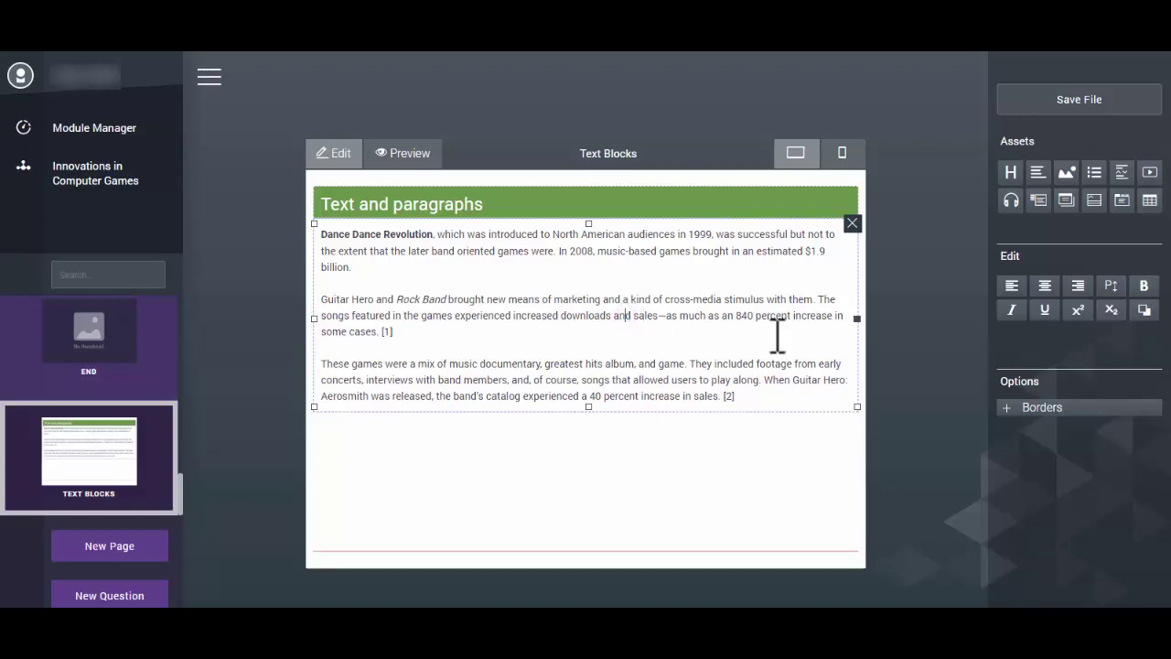
pyautogui.click(1053, 416)
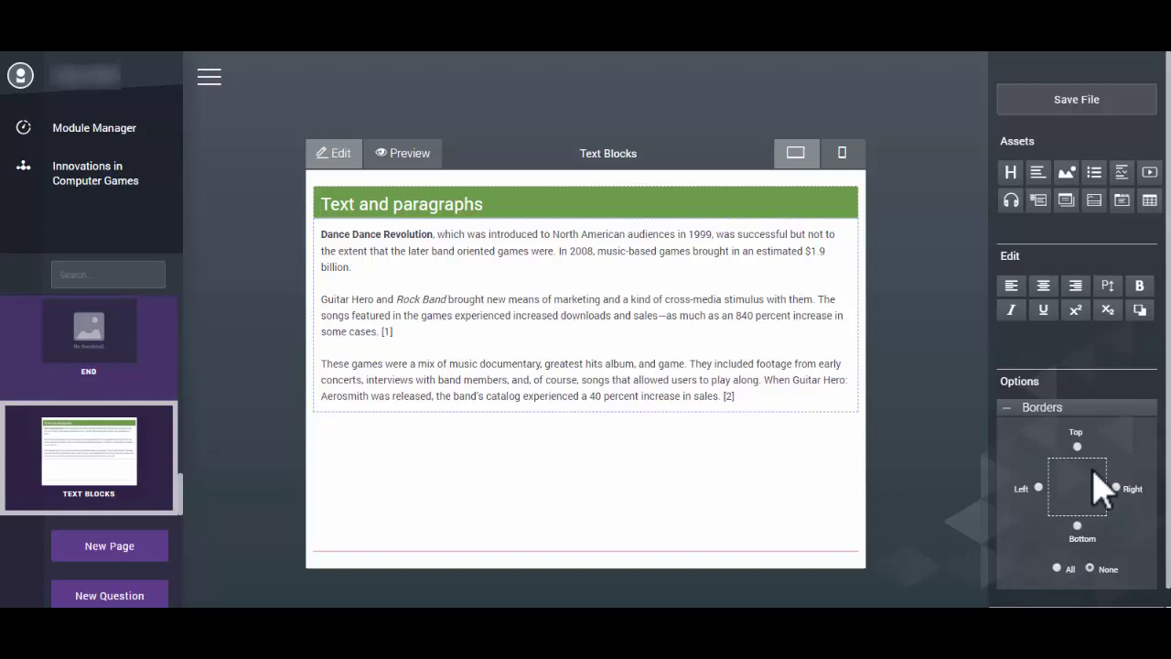
pyautogui.click(1077, 525)
pyautogui.click(1071, 100)
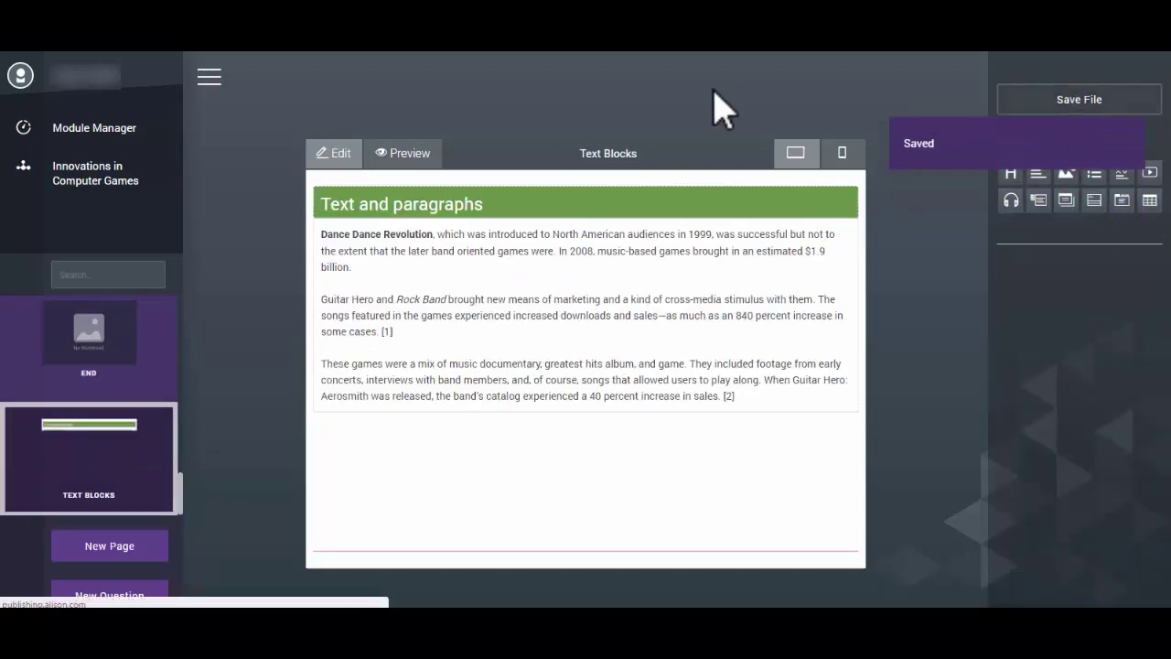
# Preview the Text Blocks page with its three formatted paragraphs and bottom border.
pyautogui.click(419, 158)
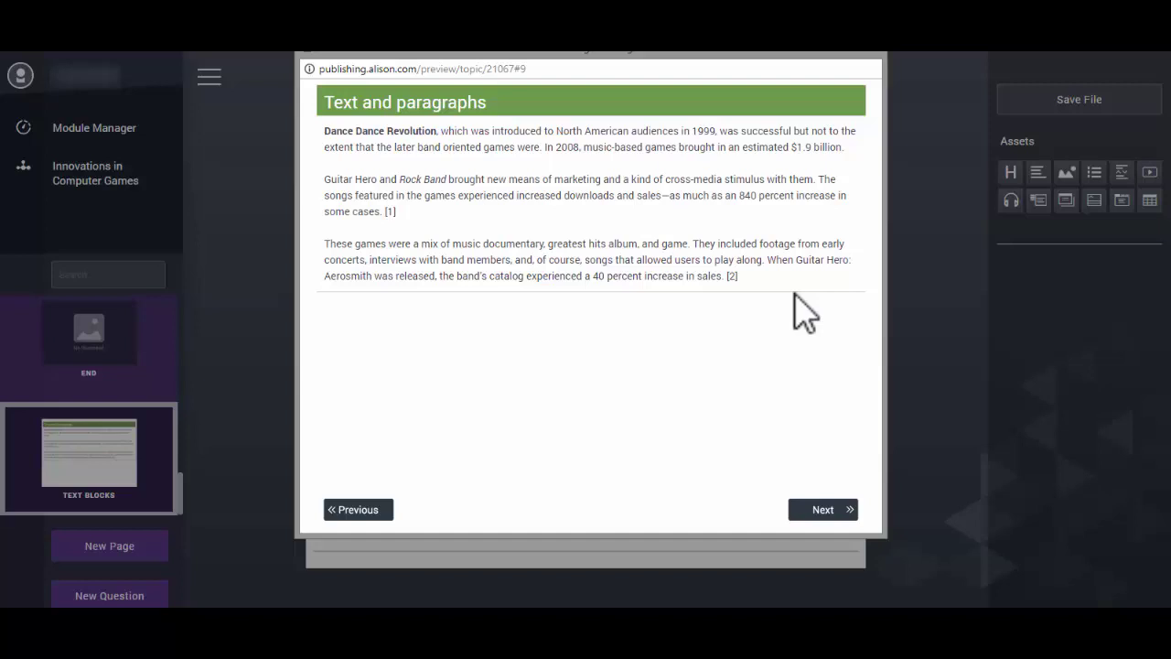
# Close the preview, give the paragraph block an All-sides border, save, and preview again.
pyautogui.click(874, 64)
pyautogui.click(589, 335)
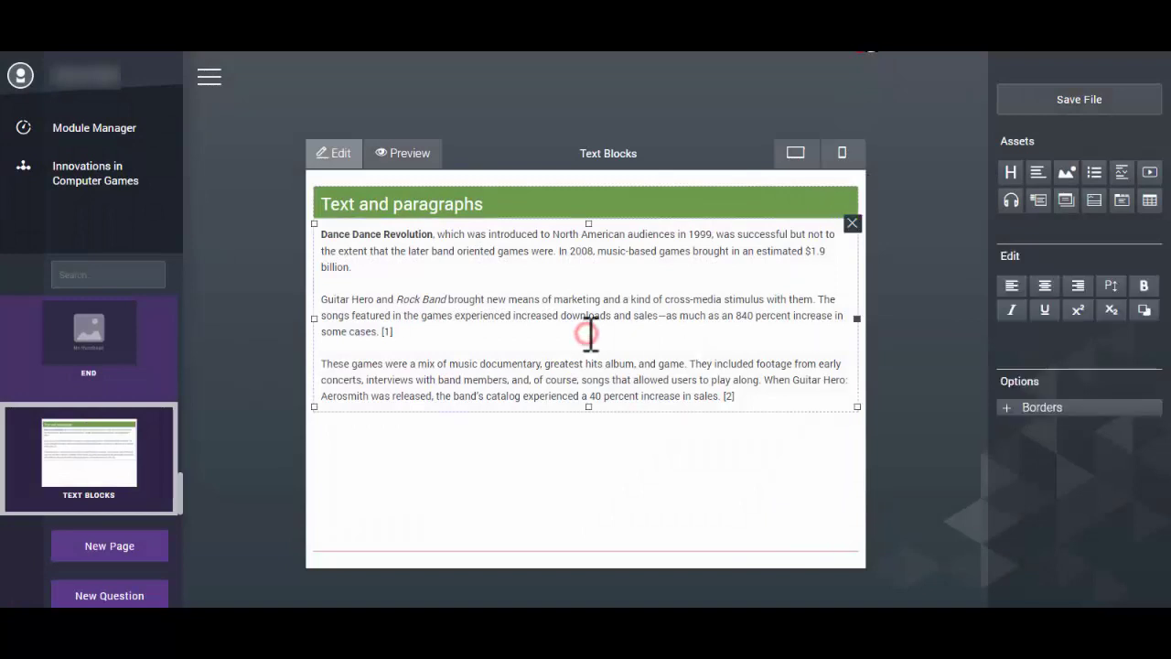
pyautogui.click(1048, 414)
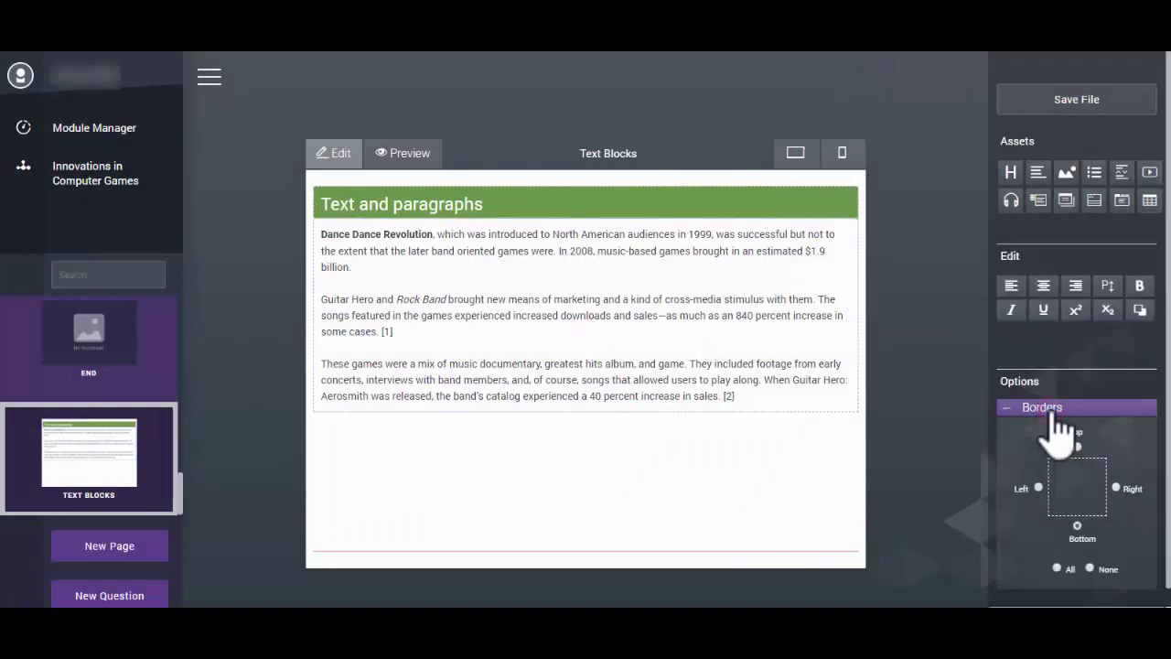
pyautogui.click(1057, 569)
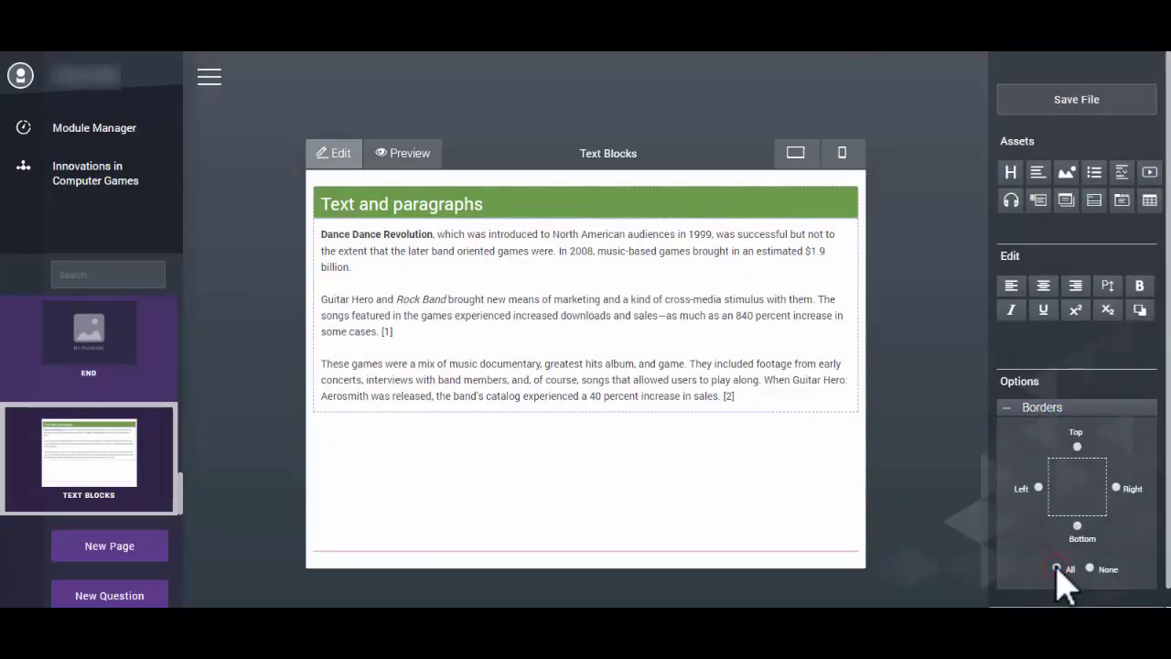
pyautogui.click(1076, 99)
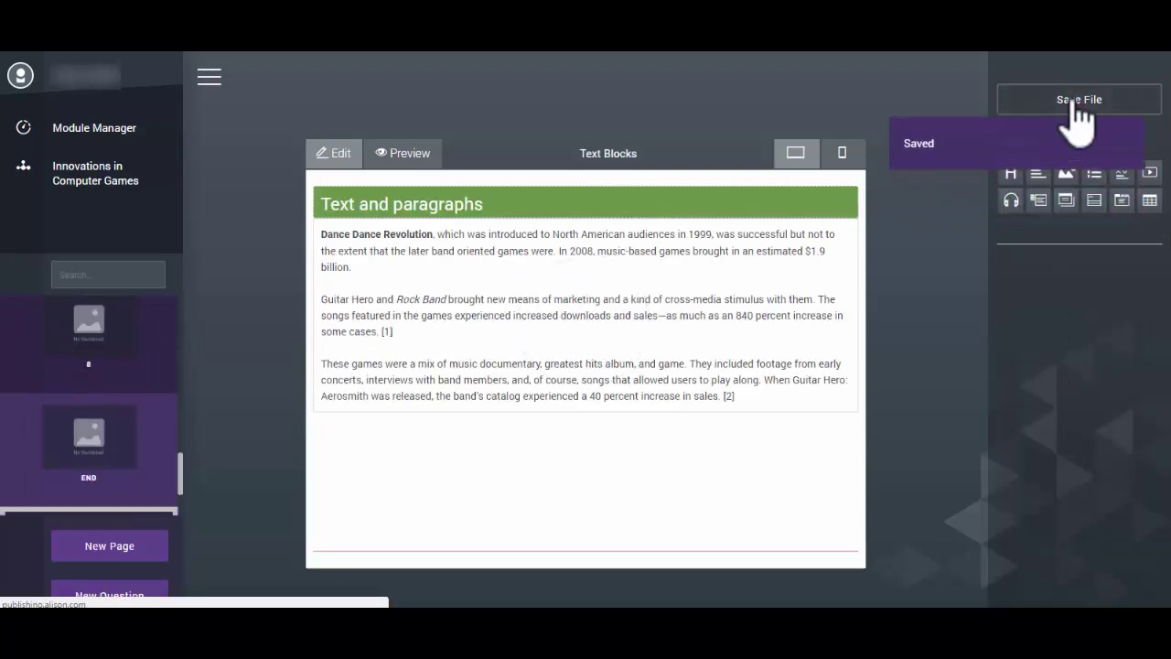
pyautogui.click(405, 155)
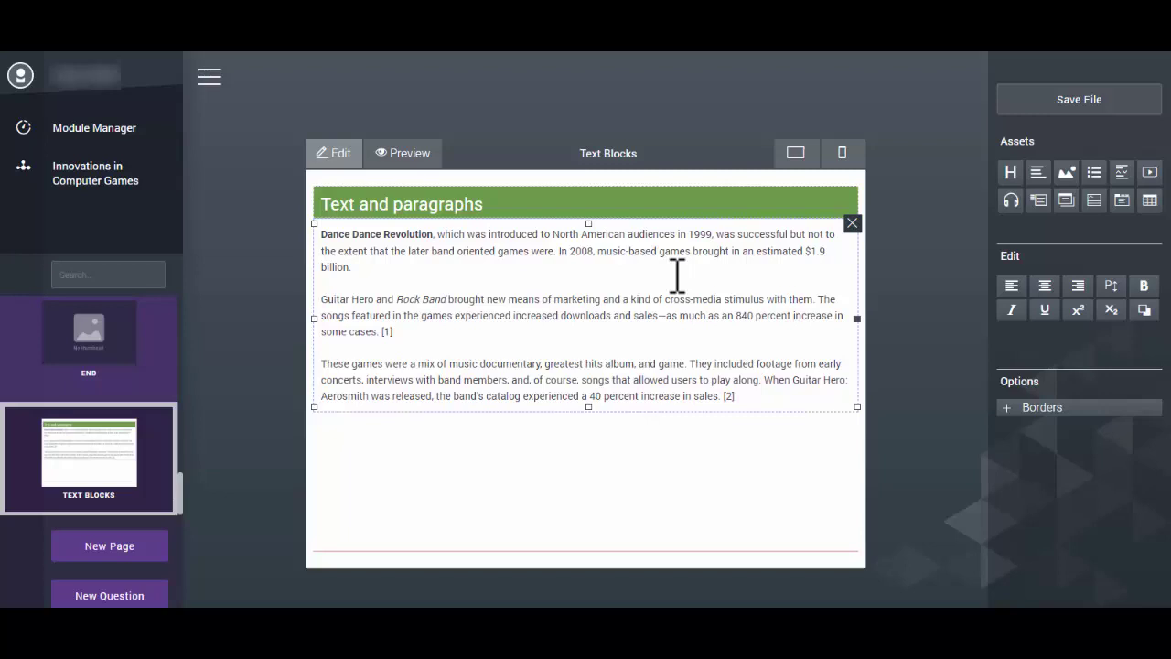
# Insert two placeholder Lorem ipsum text blocks beneath the three-paragraph block and save.
pyautogui.click(663, 447)
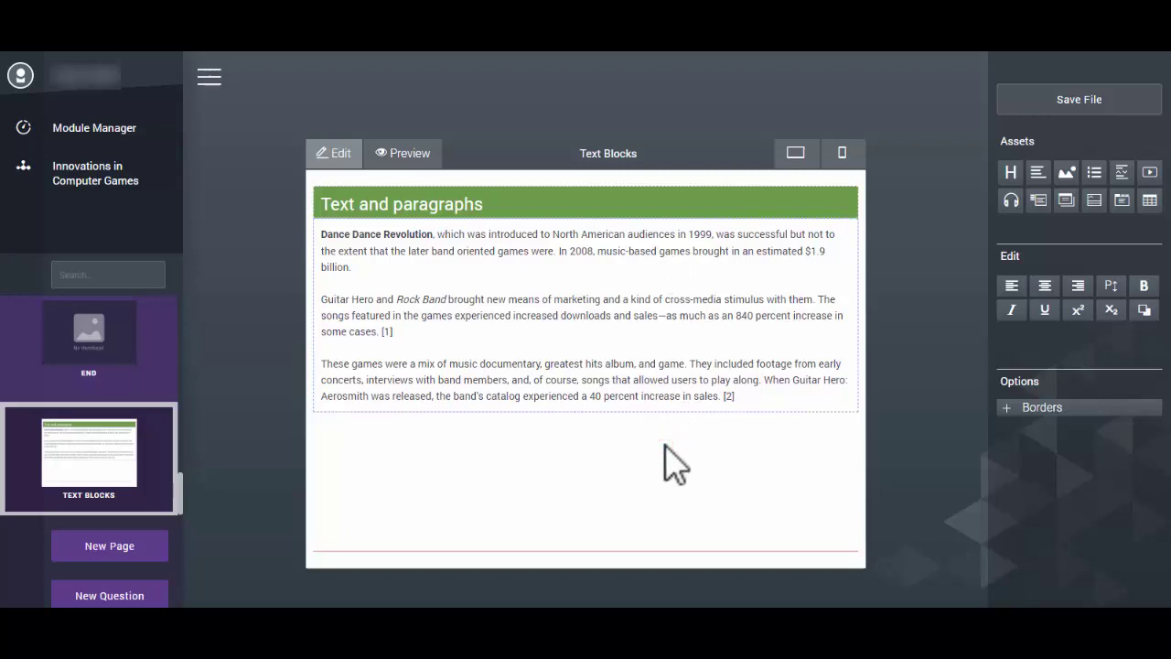
pyautogui.click(1039, 175)
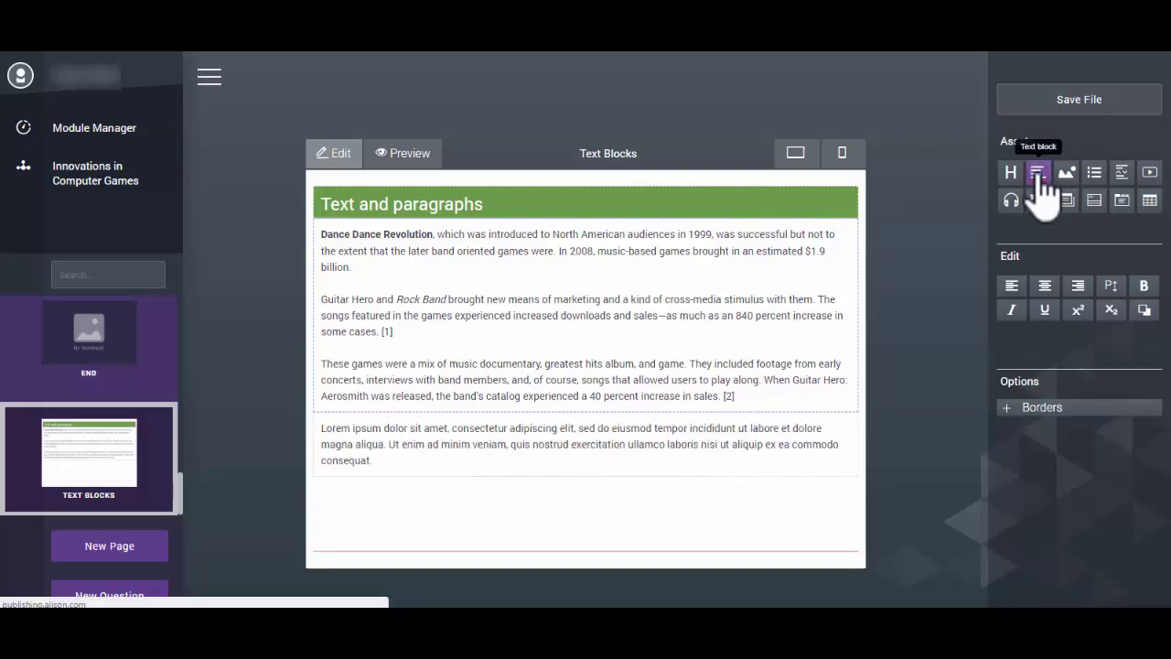
pyautogui.click(1039, 176)
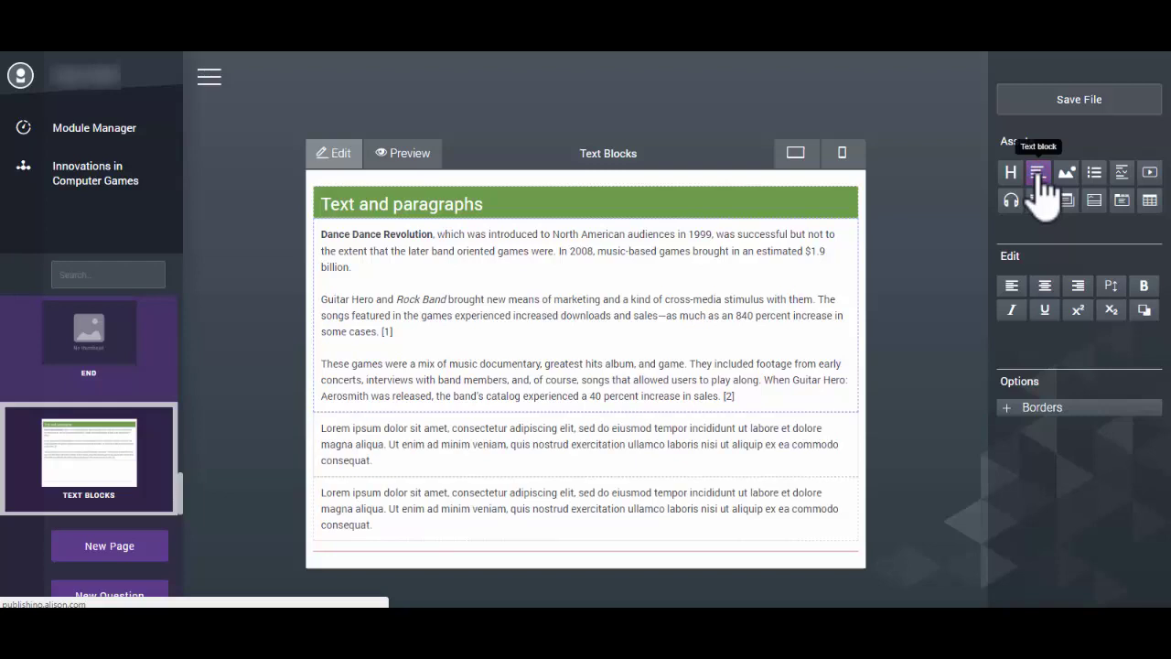
pyautogui.click(1070, 100)
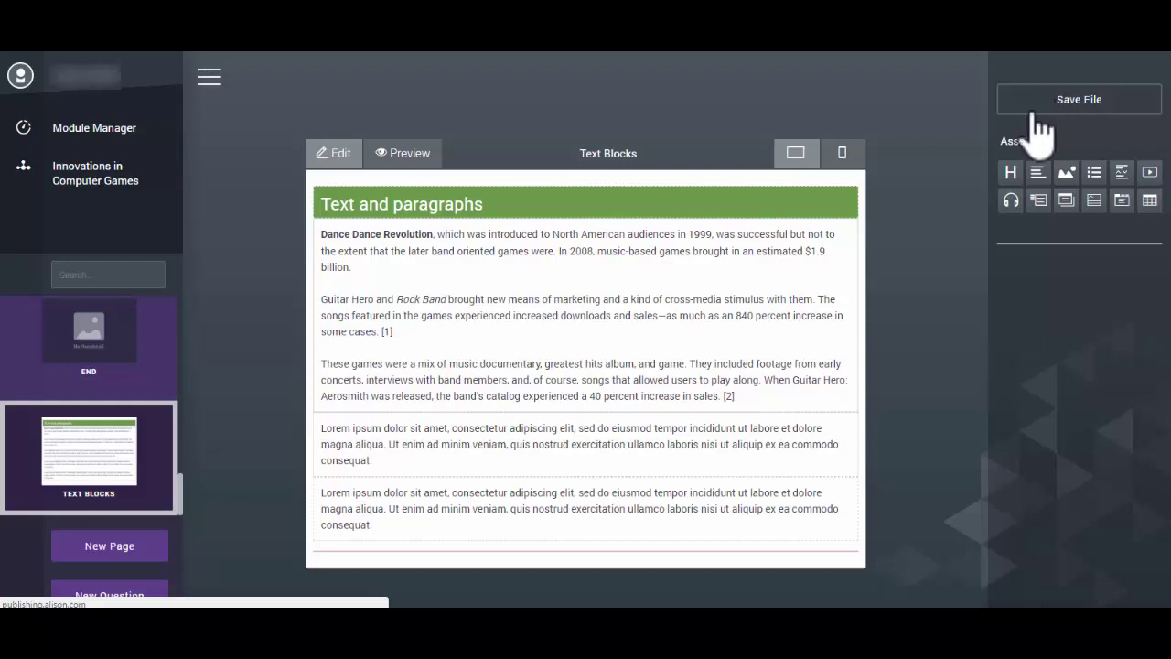
pyautogui.click(832, 253)
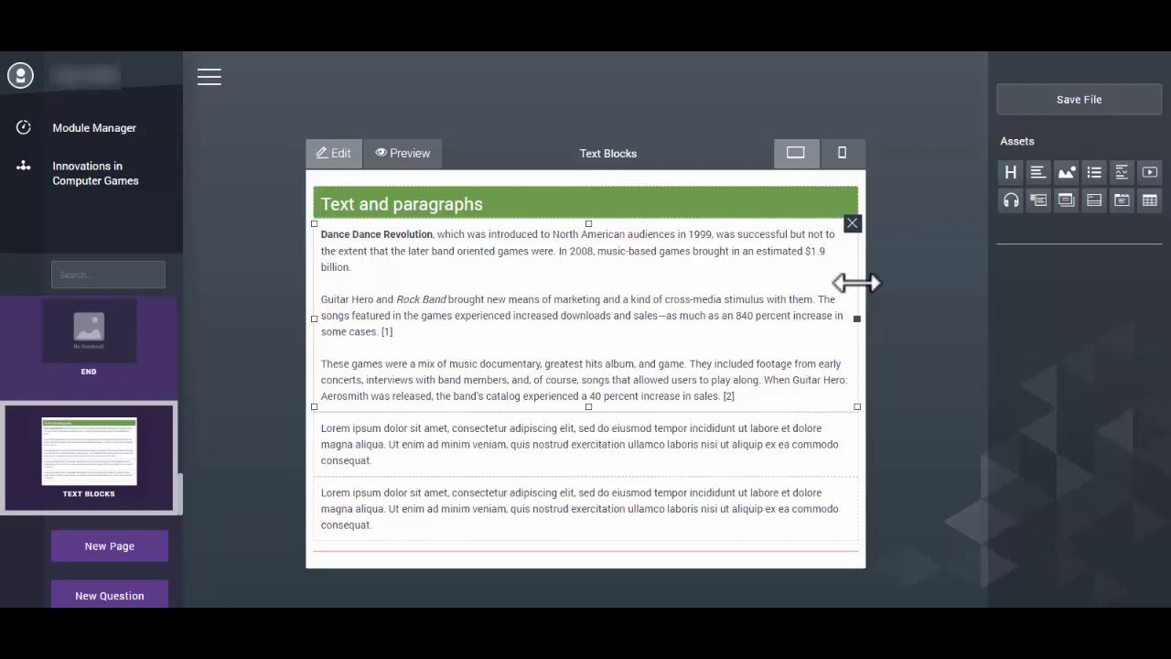
# Drag the paragraph block's right edge in to roughly half the page width, then save.
pyautogui.click(856, 284)
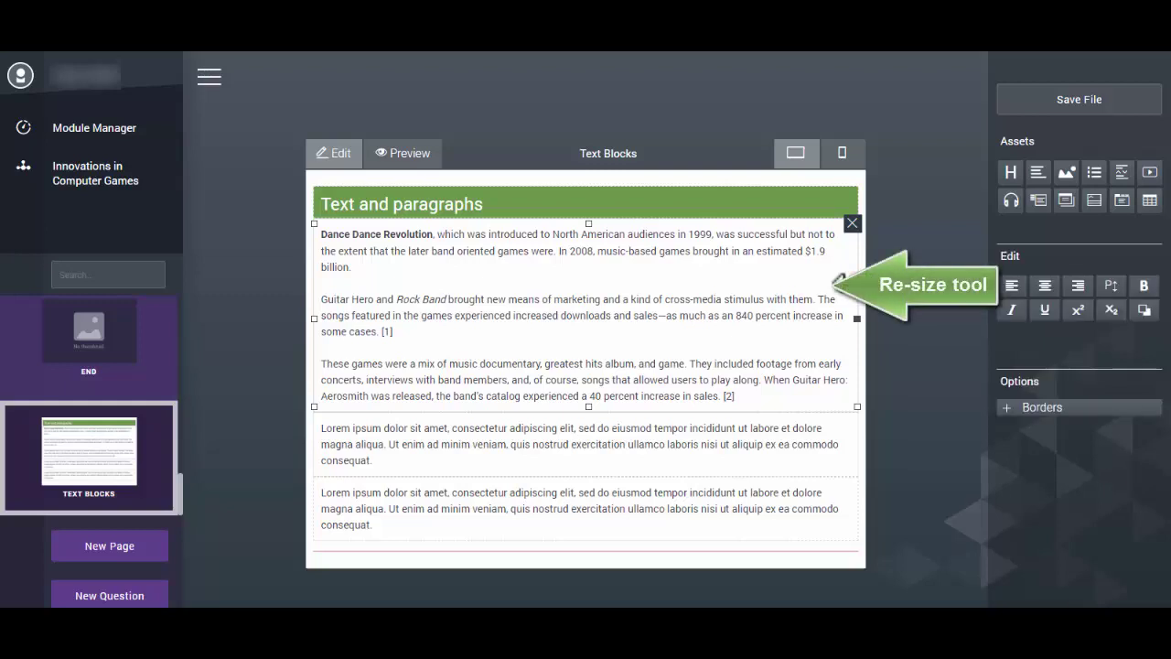
pyautogui.moveTo(855, 283); pyautogui.dragTo(638, 287)
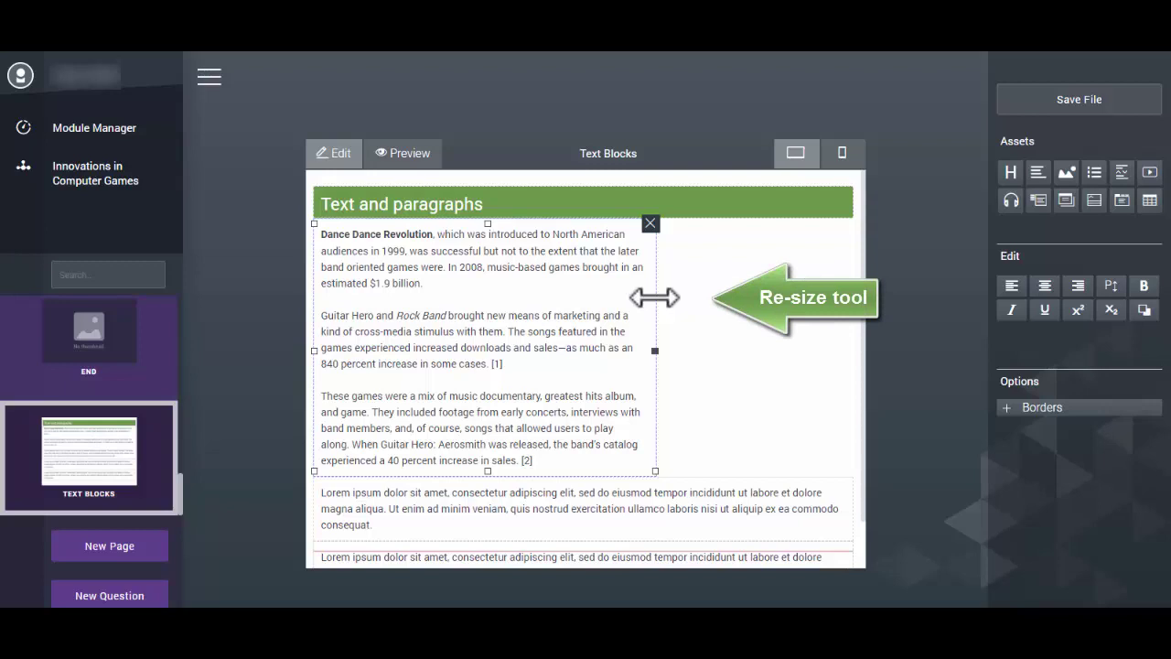
pyautogui.moveTo(656, 298)
pyautogui.mouseDown()
pyautogui.moveTo(750, 295)
pyautogui.moveTo(648, 295)
pyautogui.mouseUp()
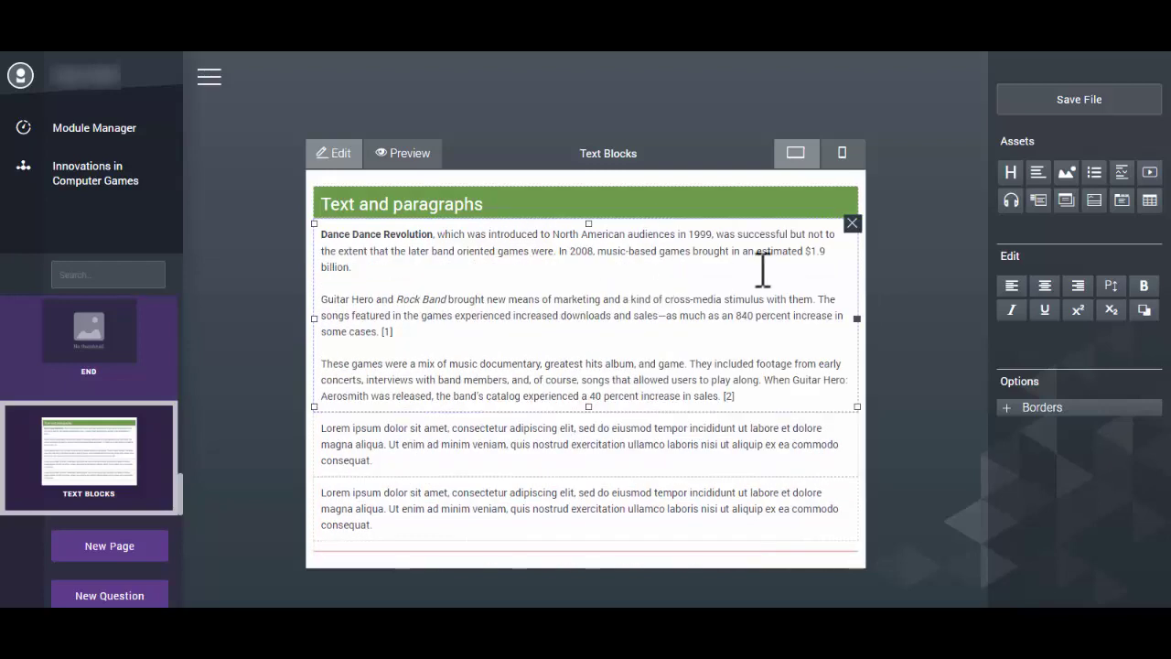
pyautogui.moveTo(857, 286); pyautogui.dragTo(630, 291)
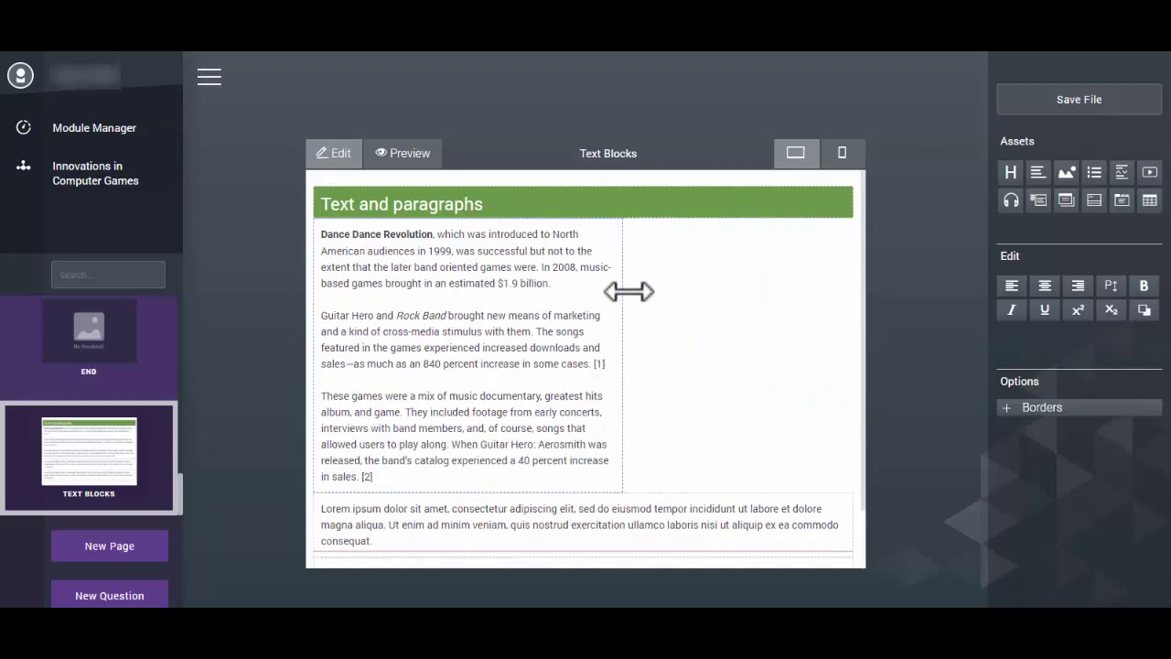
pyautogui.click(1079, 101)
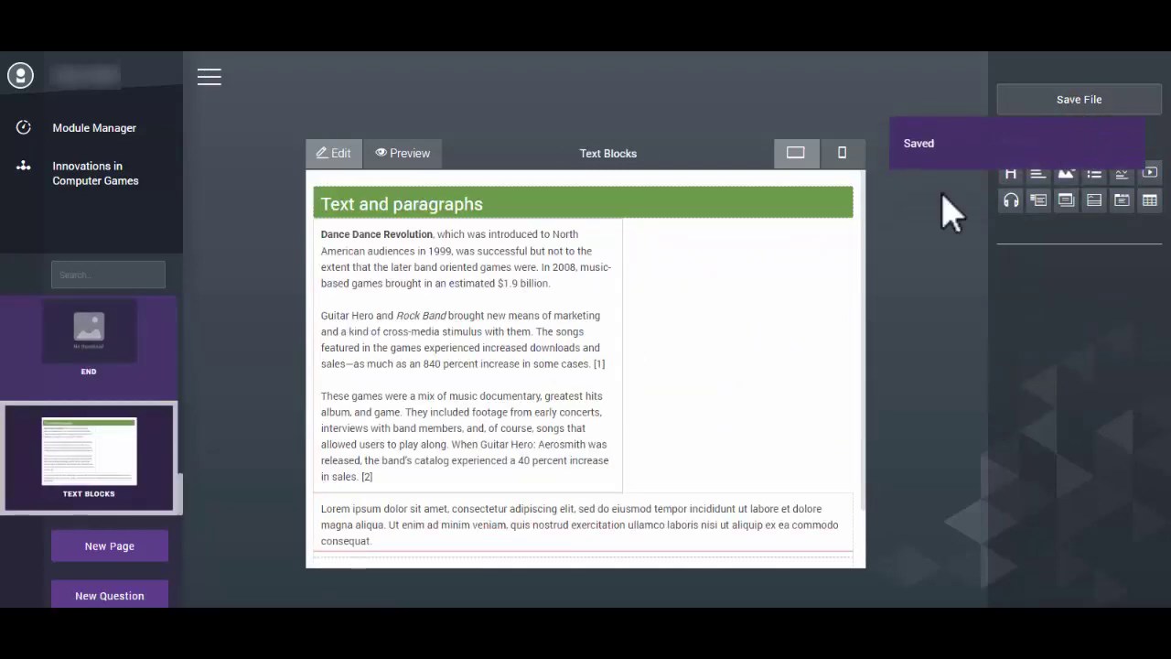
# Narrow both Lorem ipsum blocks into the right column beside the paragraphs and save.
pyautogui.click(758, 515)
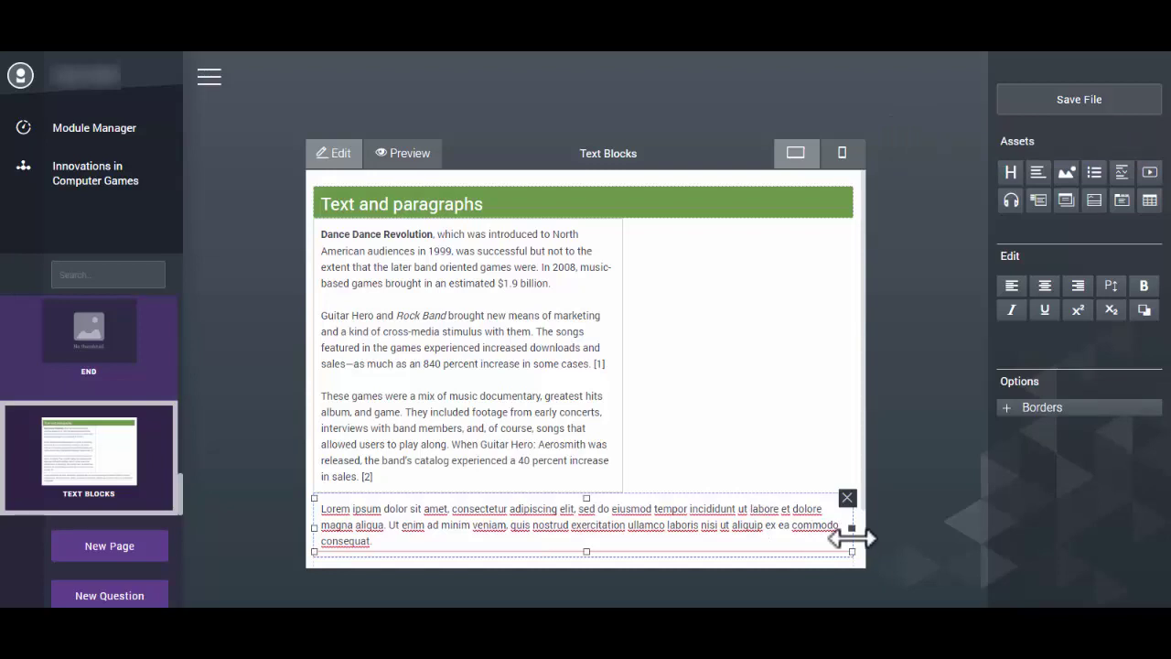
pyautogui.moveTo(852, 528); pyautogui.dragTo(526, 529)
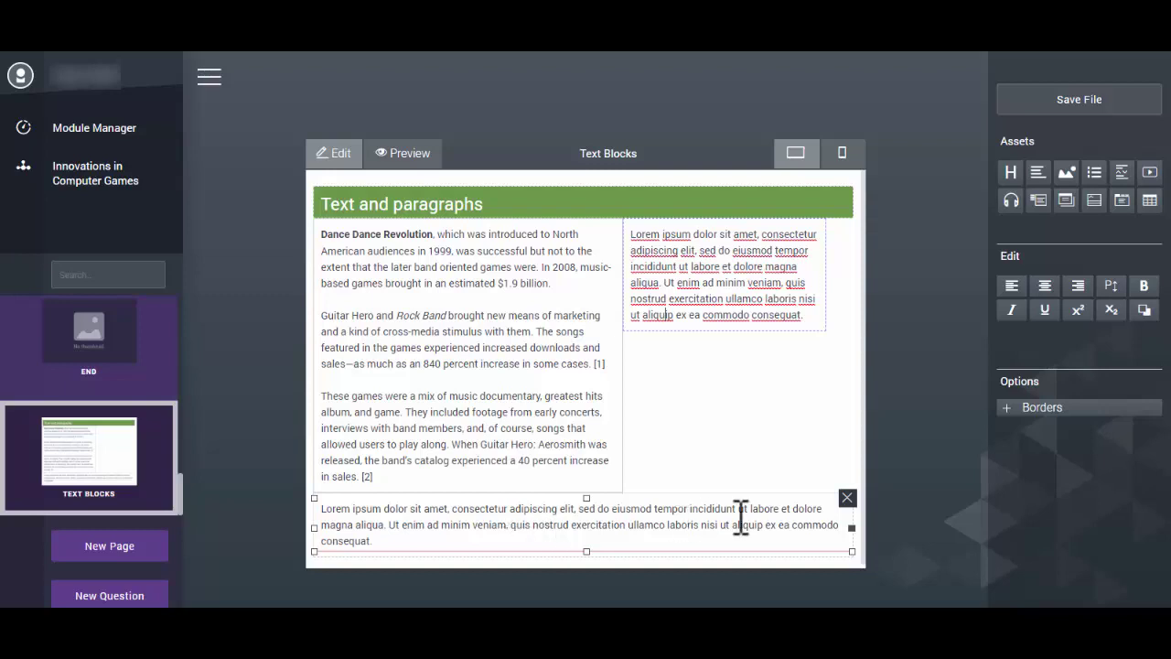
pyautogui.click(609, 487)
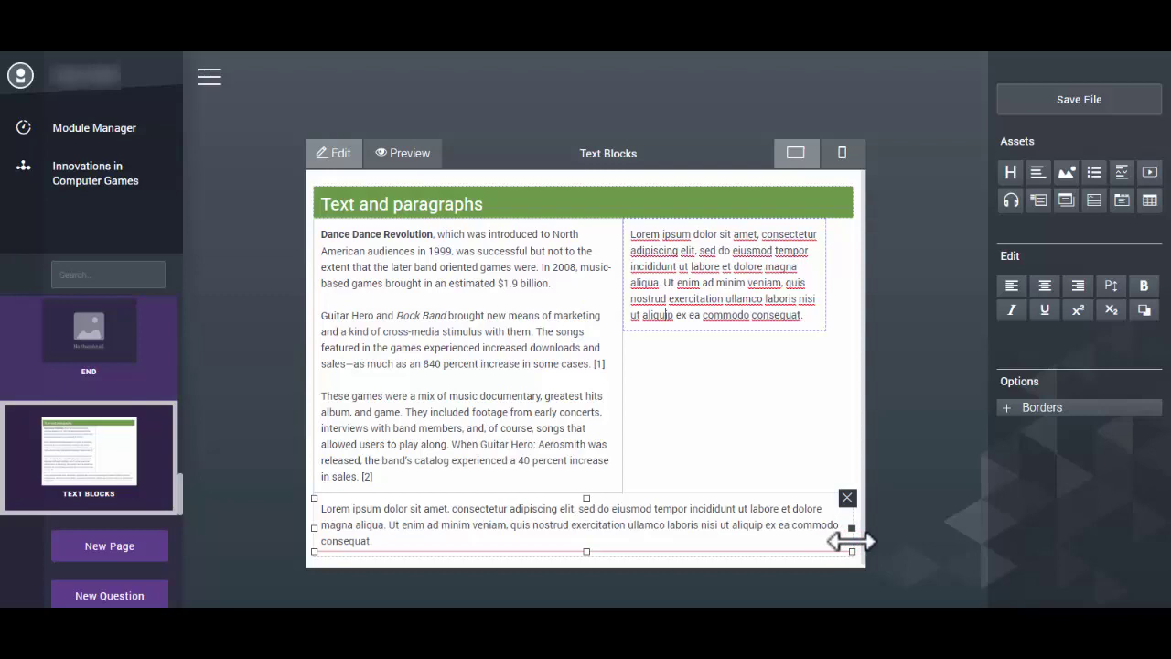
pyautogui.moveTo(851, 541); pyautogui.dragTo(522, 526)
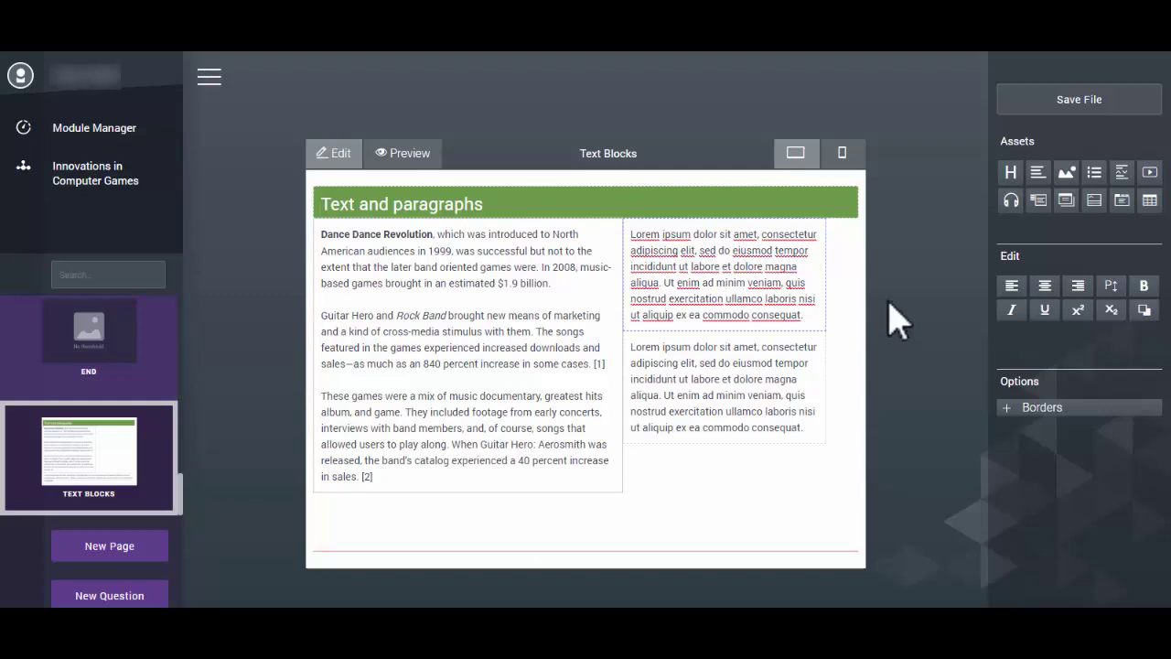
pyautogui.click(1077, 98)
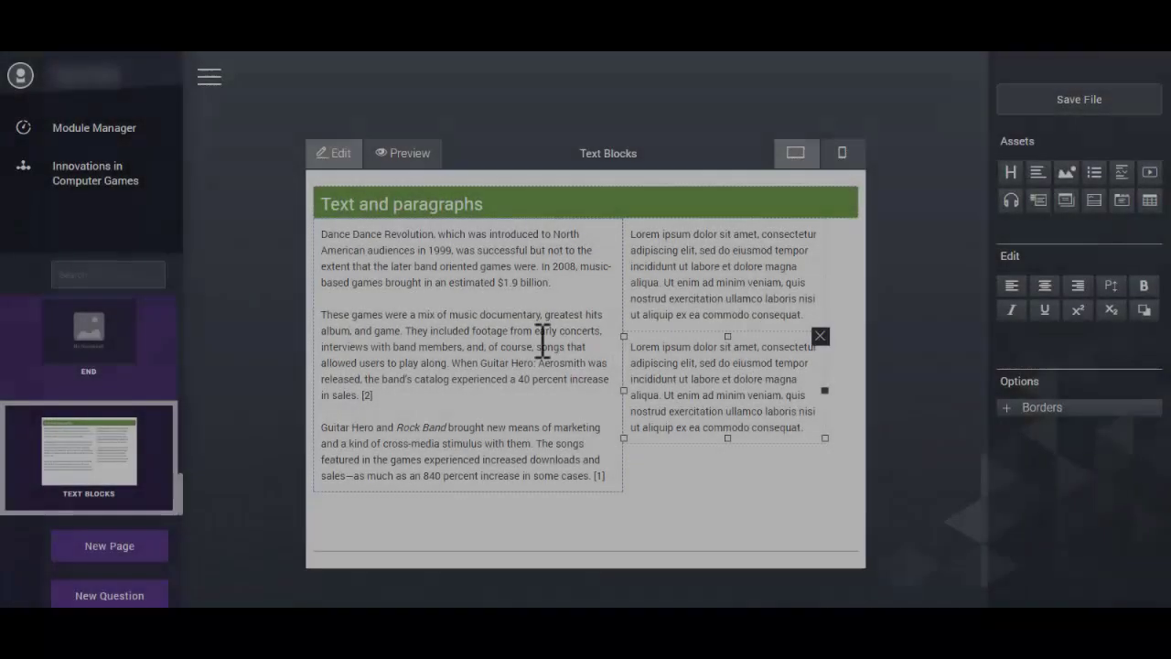
pyautogui.click(476, 311)
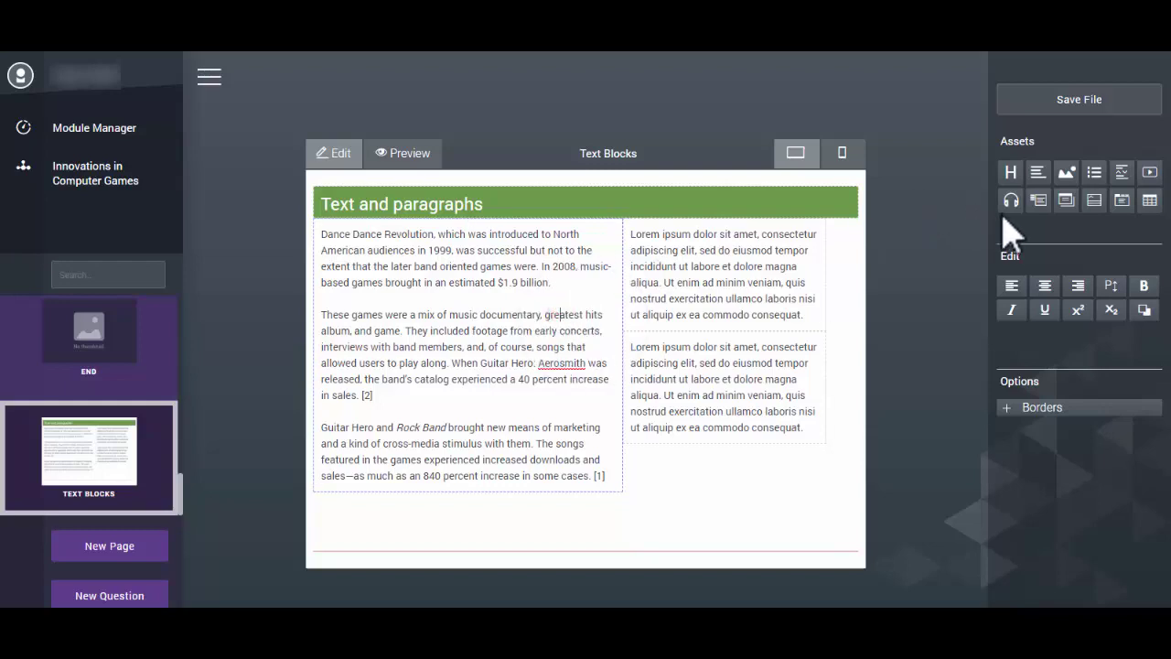
# Select the left block's first paragraph and set its text to centre alignment.
pyautogui.moveTo(555, 284); pyautogui.dragTo(294, 233)
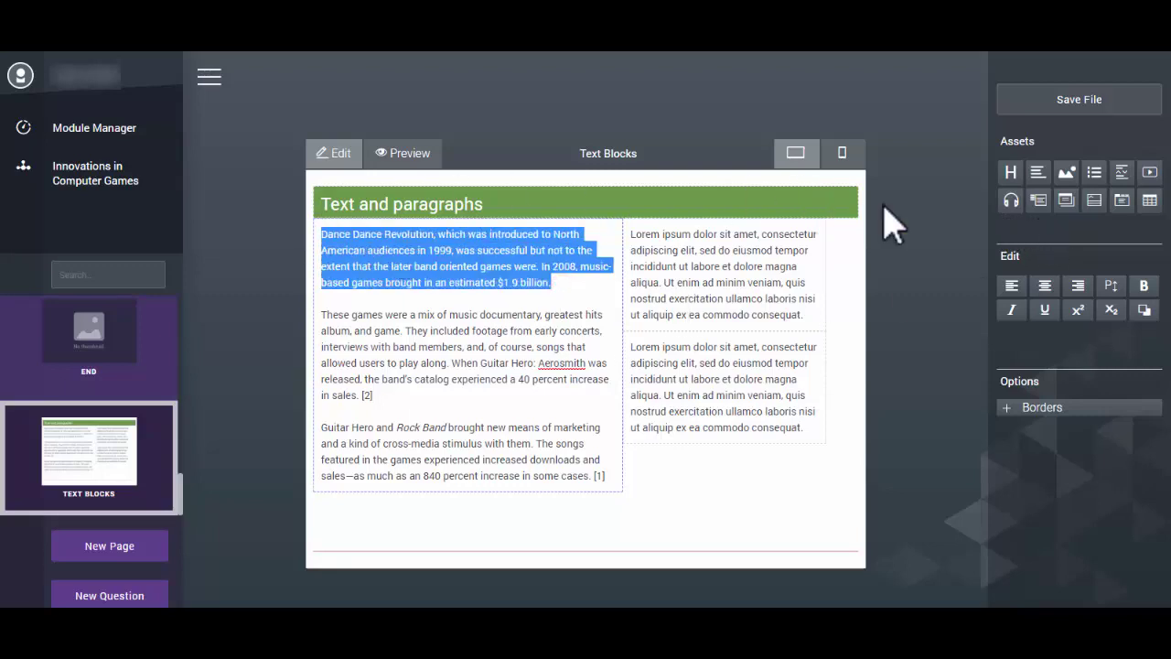
pyautogui.click(1013, 286)
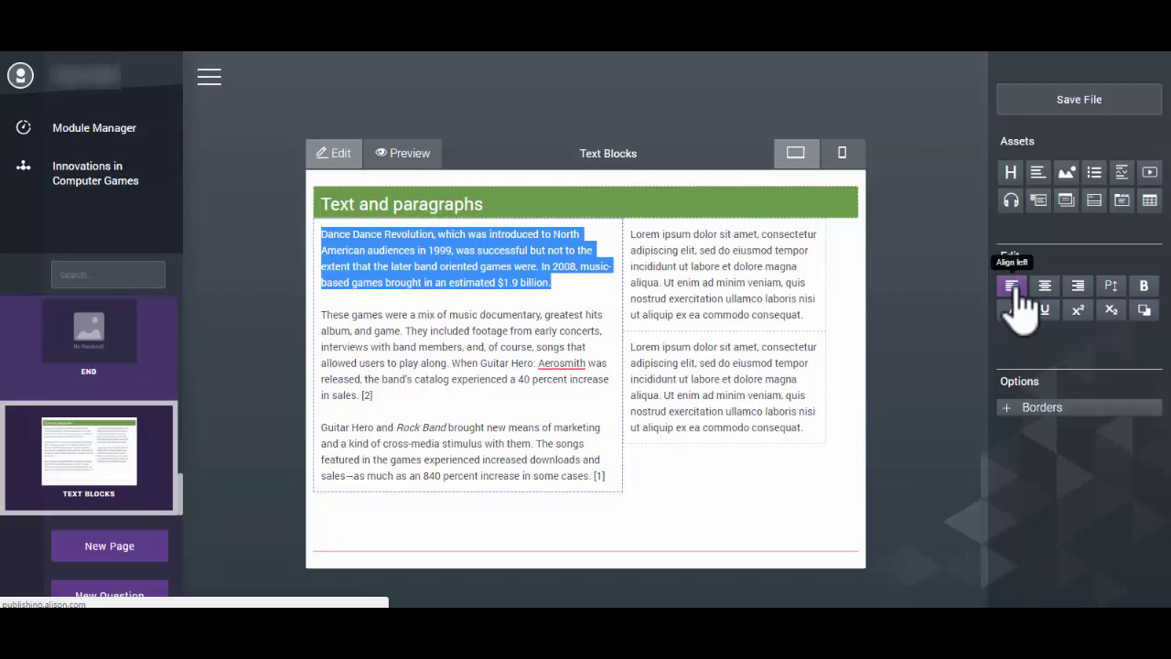
pyautogui.click(1045, 287)
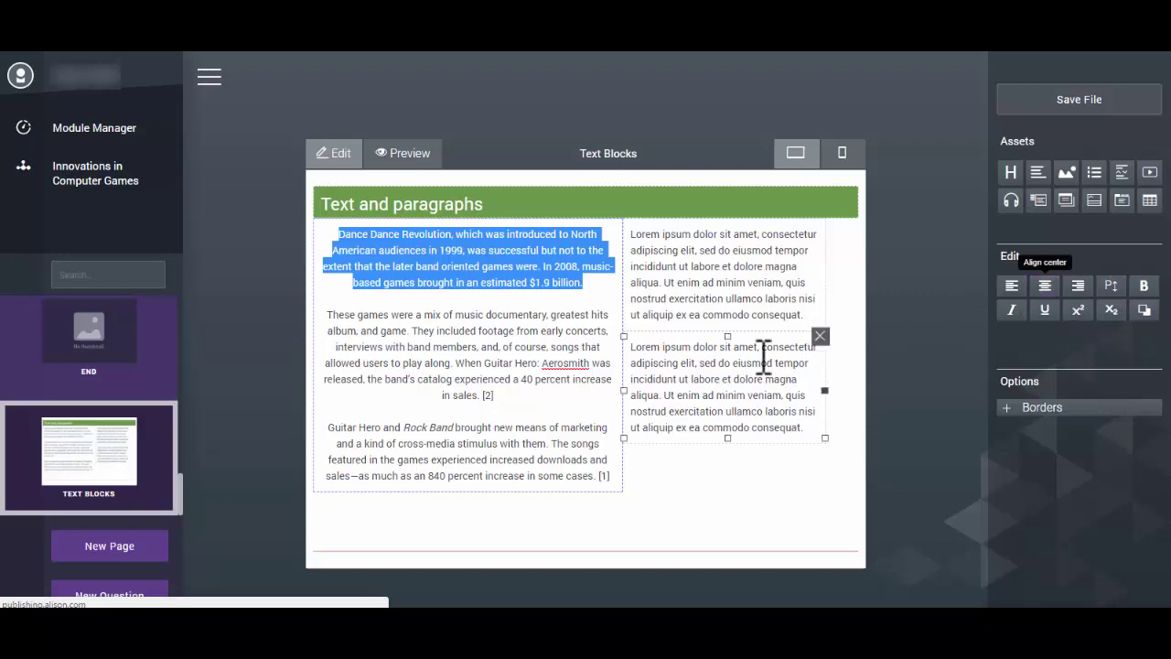
# Cut the 'These games…' music-documentary paragraph out of the left block.
pyautogui.click(568, 400)
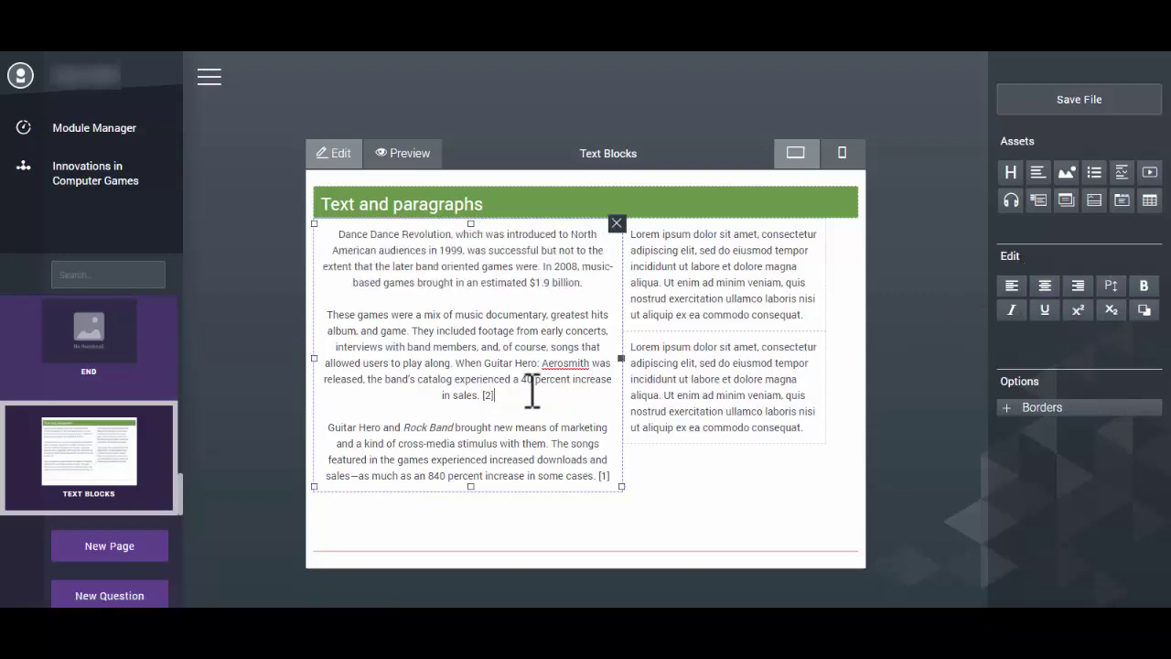
pyautogui.moveTo(502, 399); pyautogui.dragTo(283, 307)
pyautogui.hotkey('ctrl', 'c')
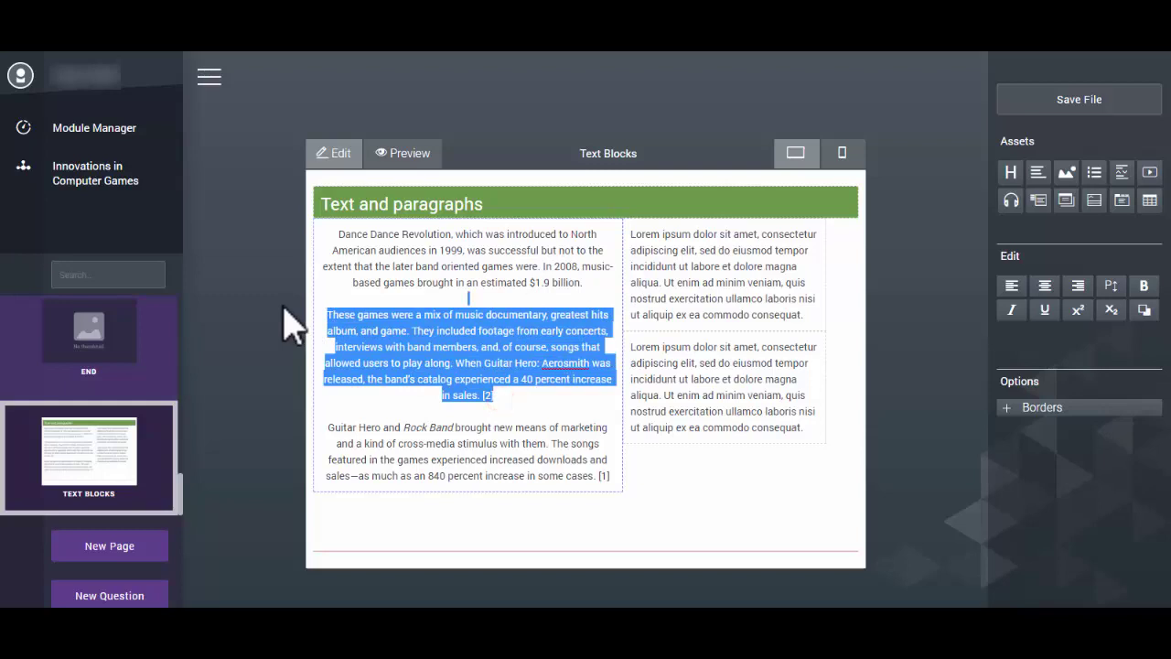
pyautogui.press('BackSpace')
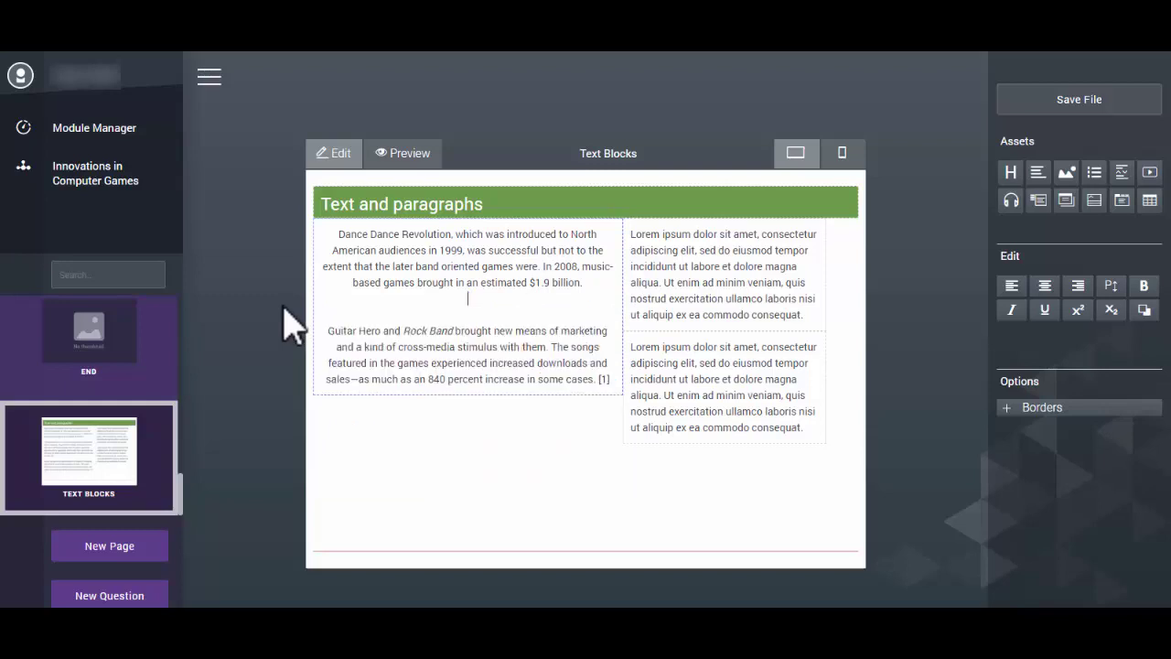
pyautogui.press('BackSpace')
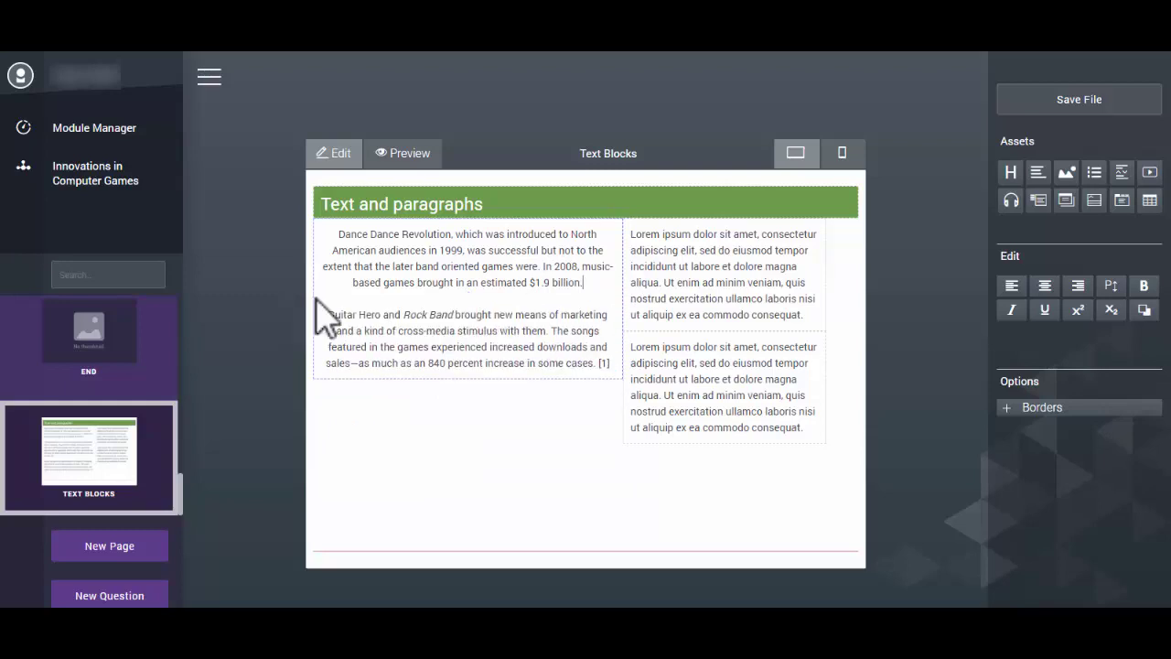
# Paste the paragraph over the top-right block's Lorem ipsum text and remove the blank line above it.
pyautogui.click(756, 267)
pyautogui.click(808, 317)
pyautogui.hotkey('ctrl', 'a')
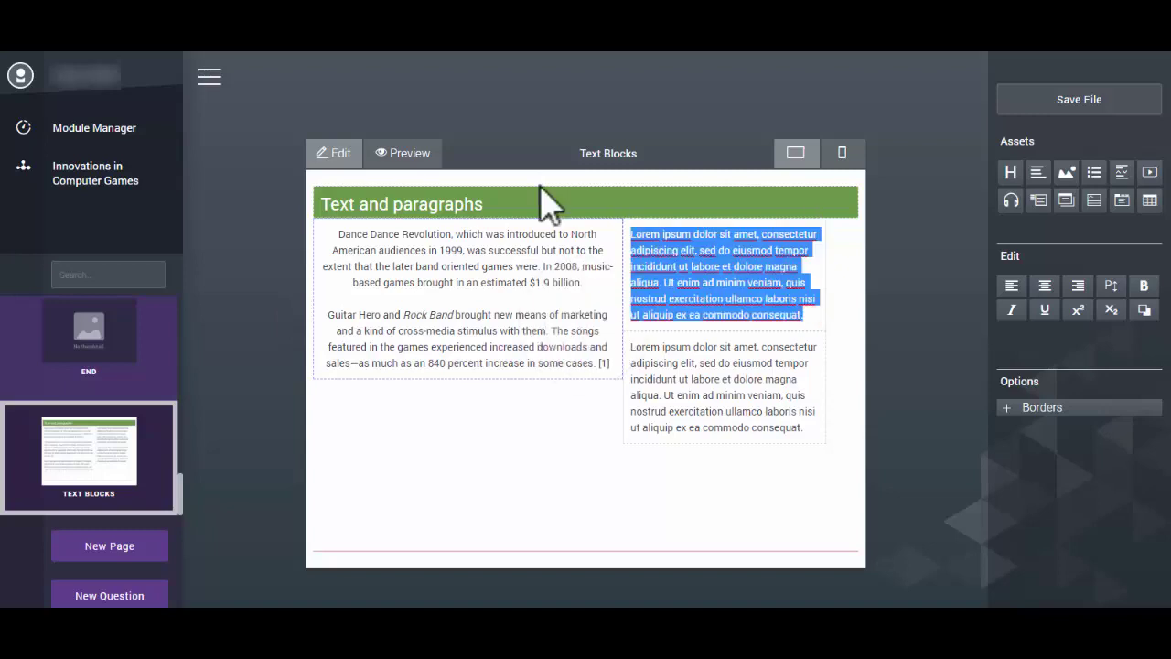
pyautogui.hotkey('ctrl', 'v')
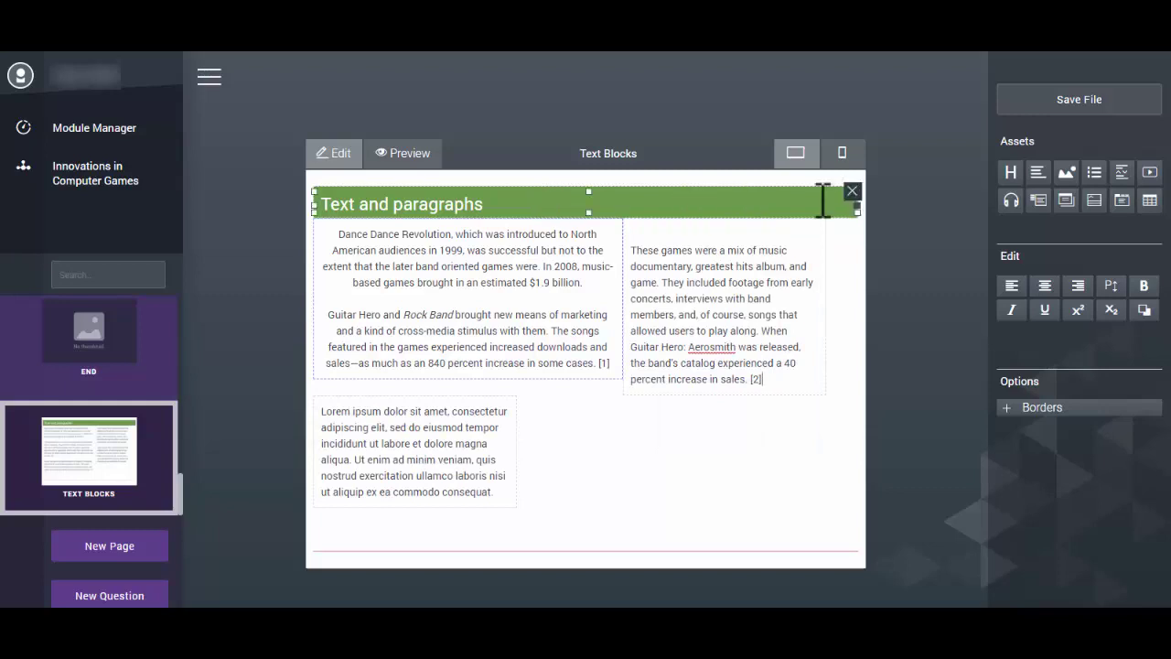
pyautogui.click(633, 252)
pyautogui.press('Return')
pyautogui.press('BackSpace')
pyautogui.press('BackSpace')
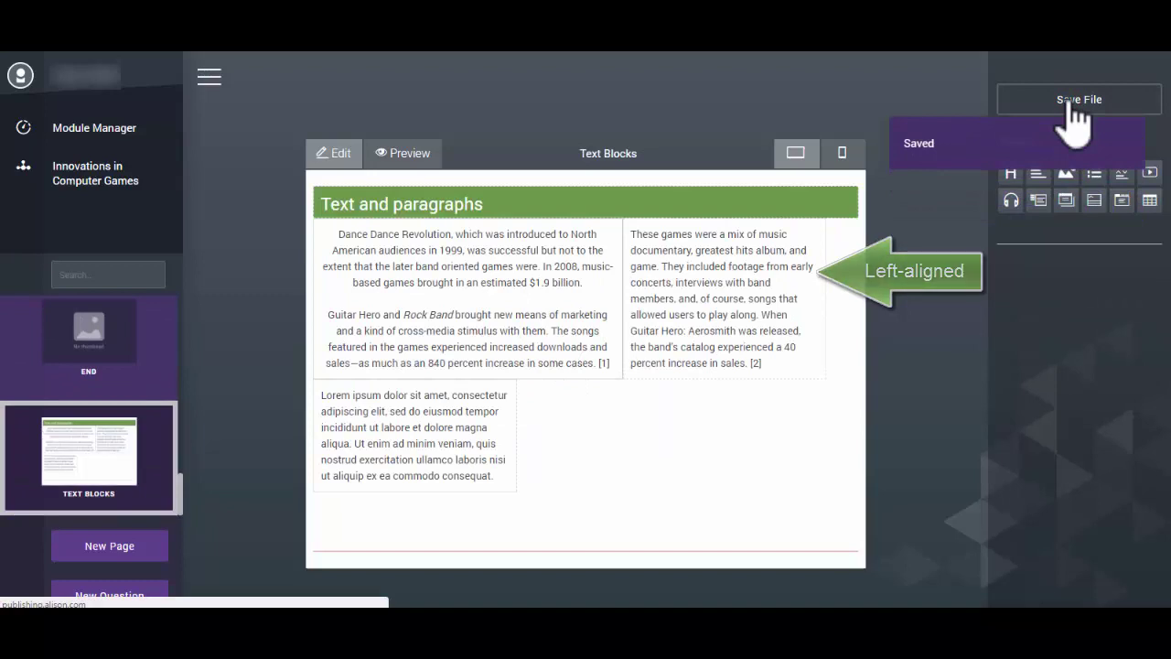
pyautogui.click(653, 248)
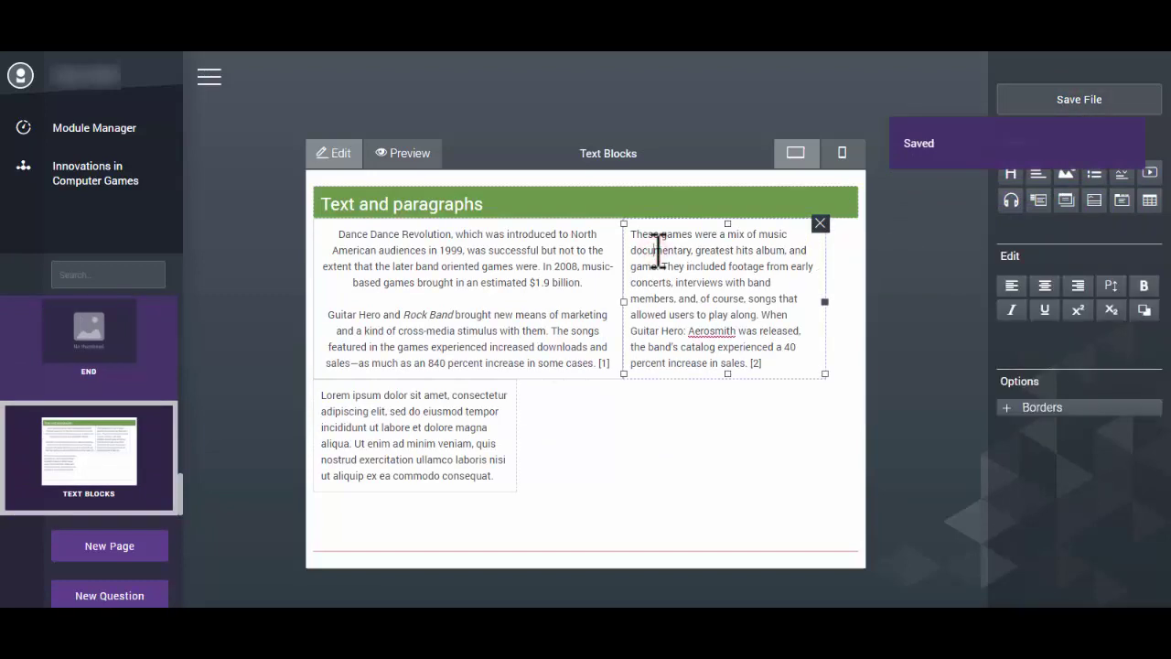
pyautogui.click(497, 396)
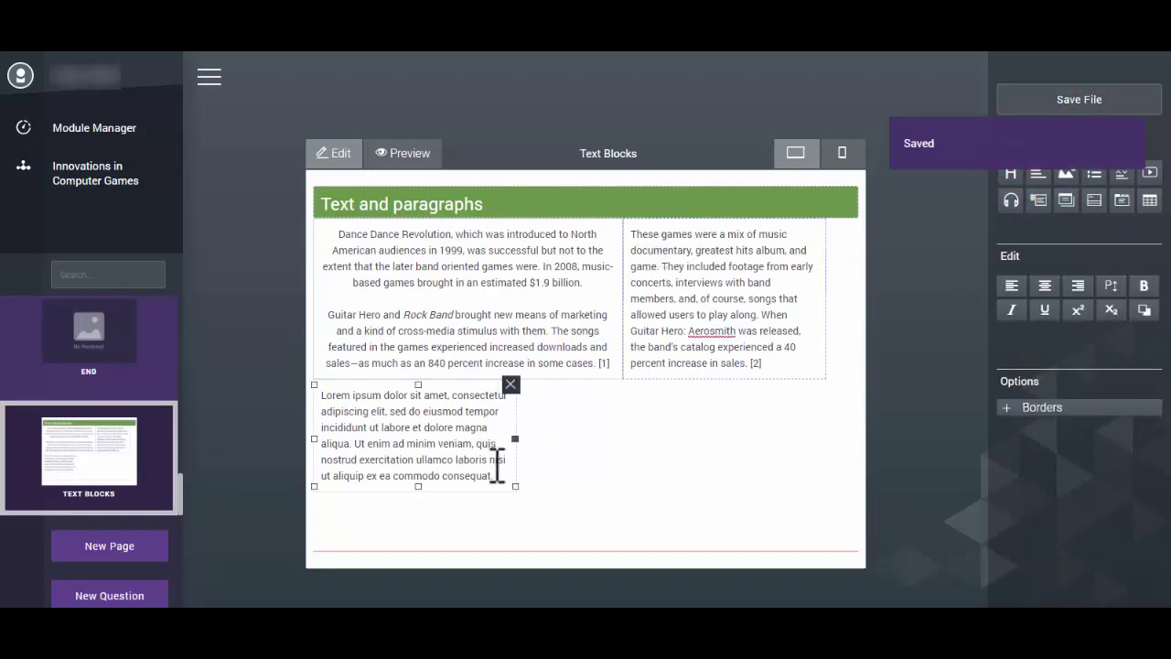
# Right-align the lower Lorem ipsum text, raise its font size from 12 to larger sizes, and save.
pyautogui.moveTo(499, 477); pyautogui.dragTo(296, 393)
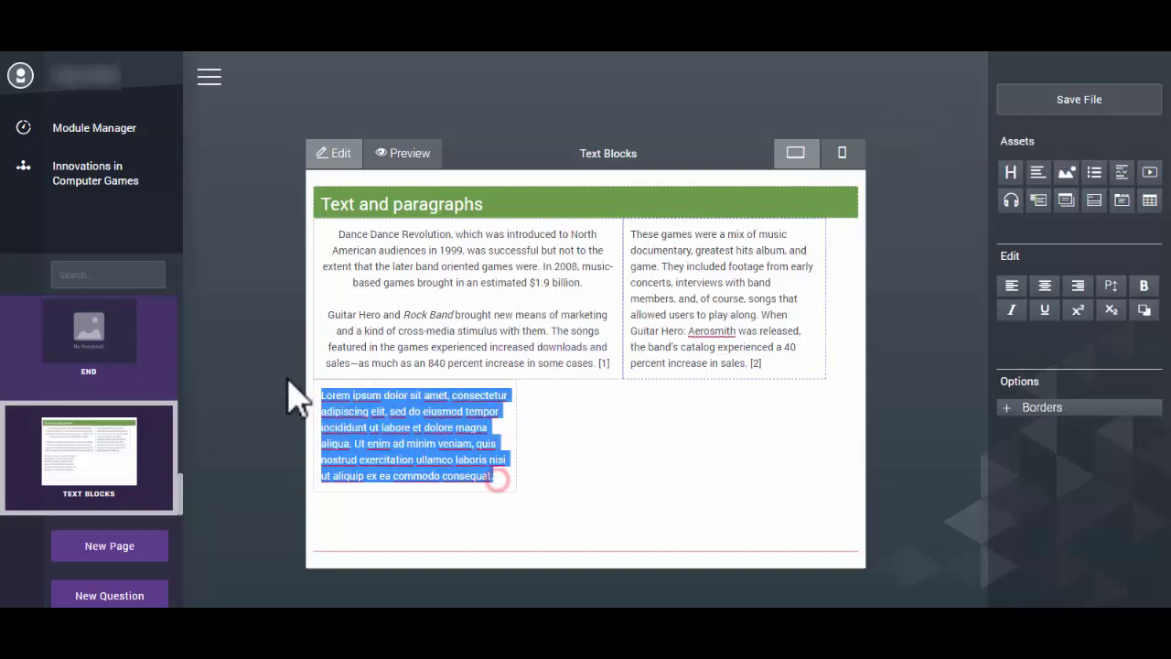
pyautogui.click(1079, 288)
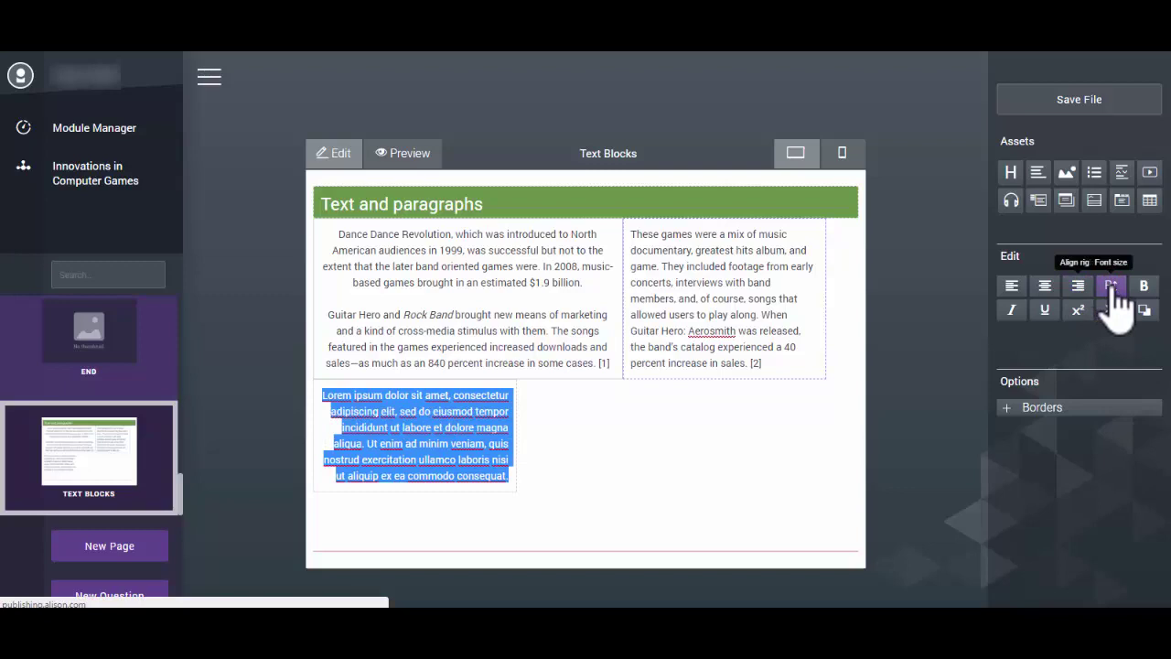
pyautogui.click(1112, 288)
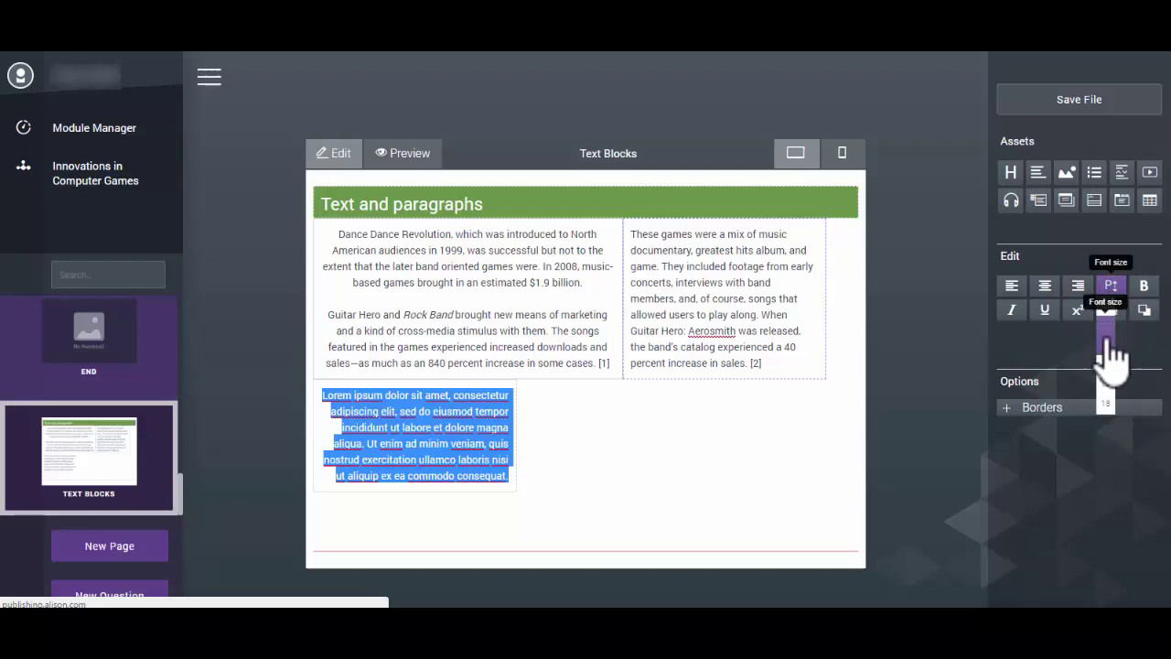
pyautogui.click(1107, 345)
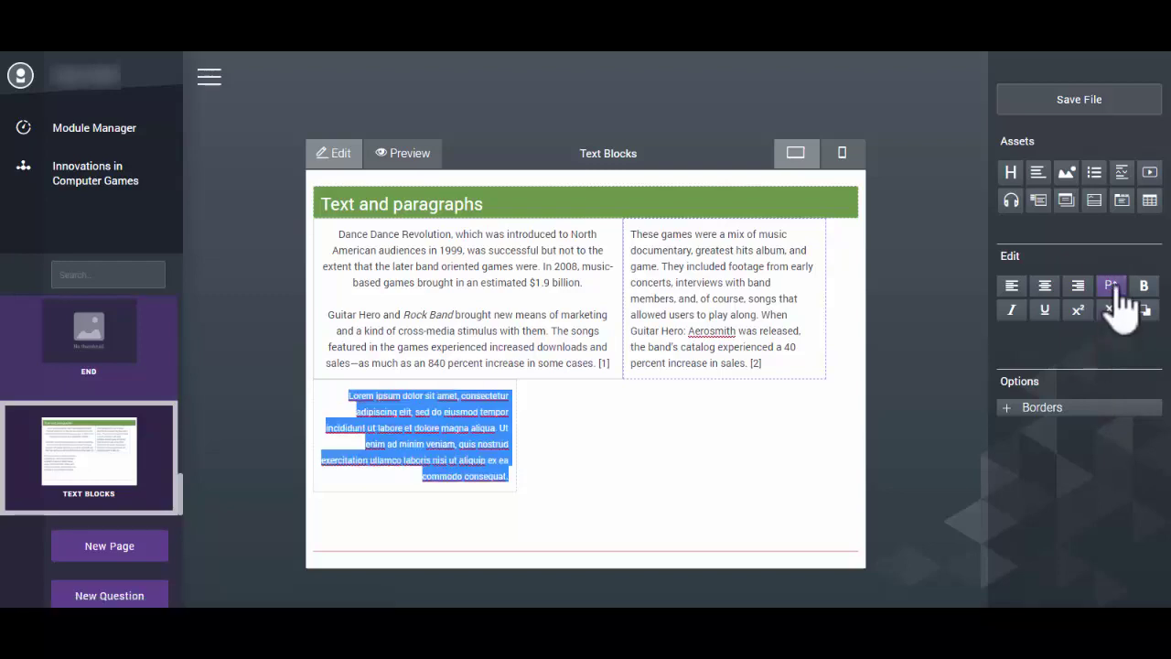
pyautogui.click(1112, 288)
pyautogui.click(1107, 384)
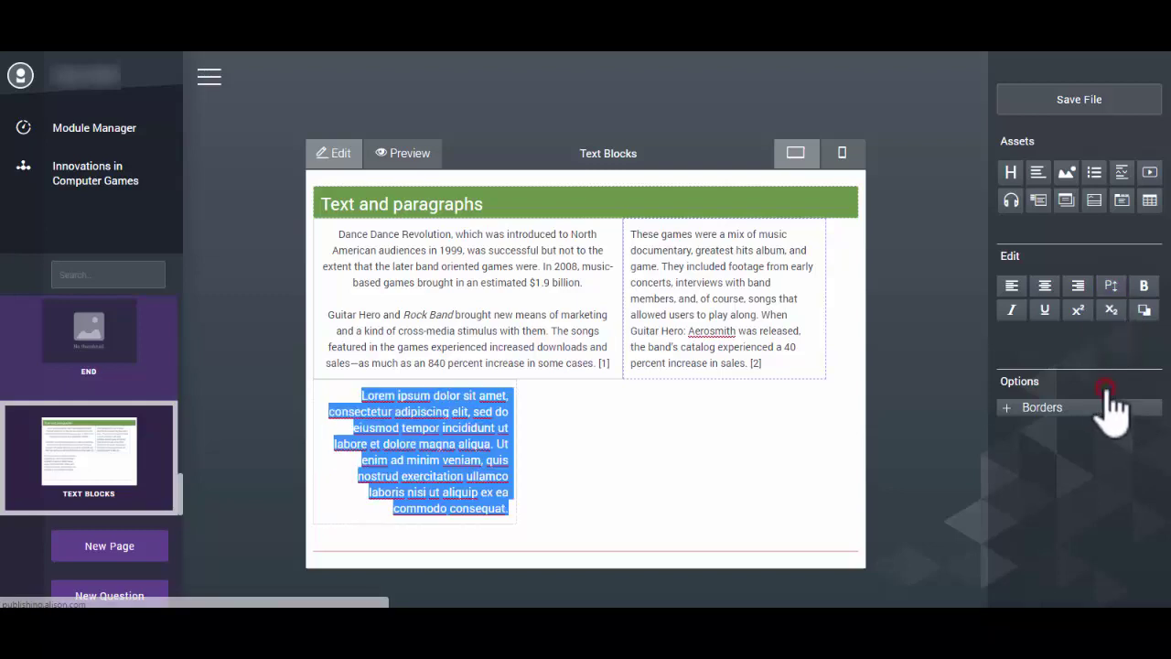
pyautogui.click(1111, 286)
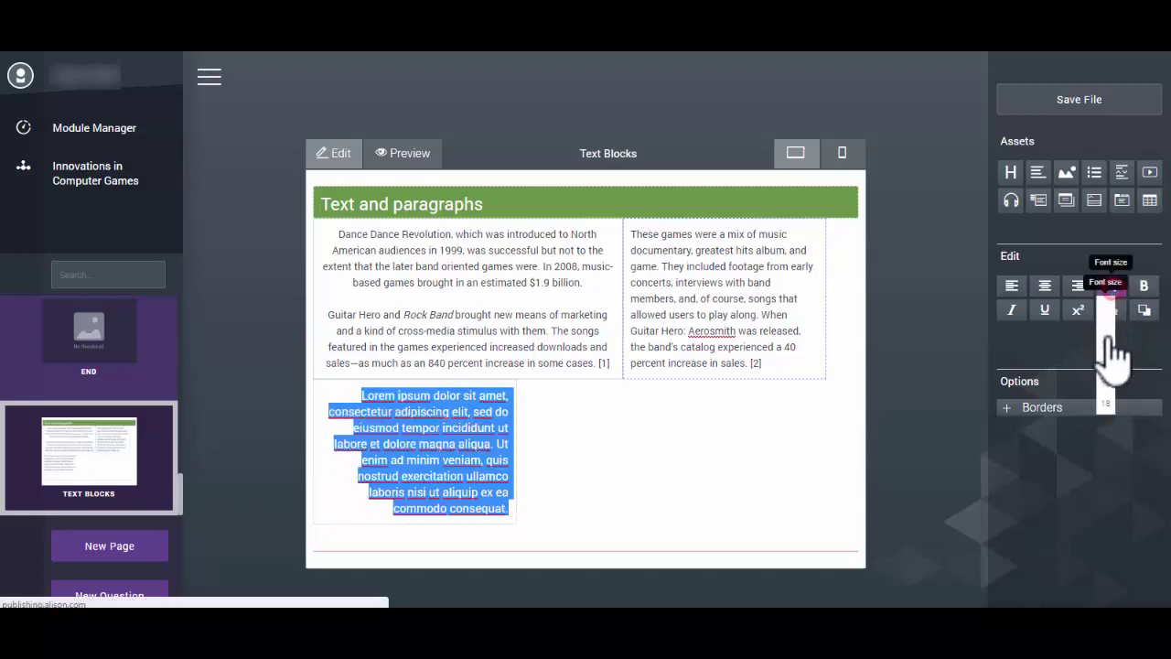
pyautogui.click(1106, 410)
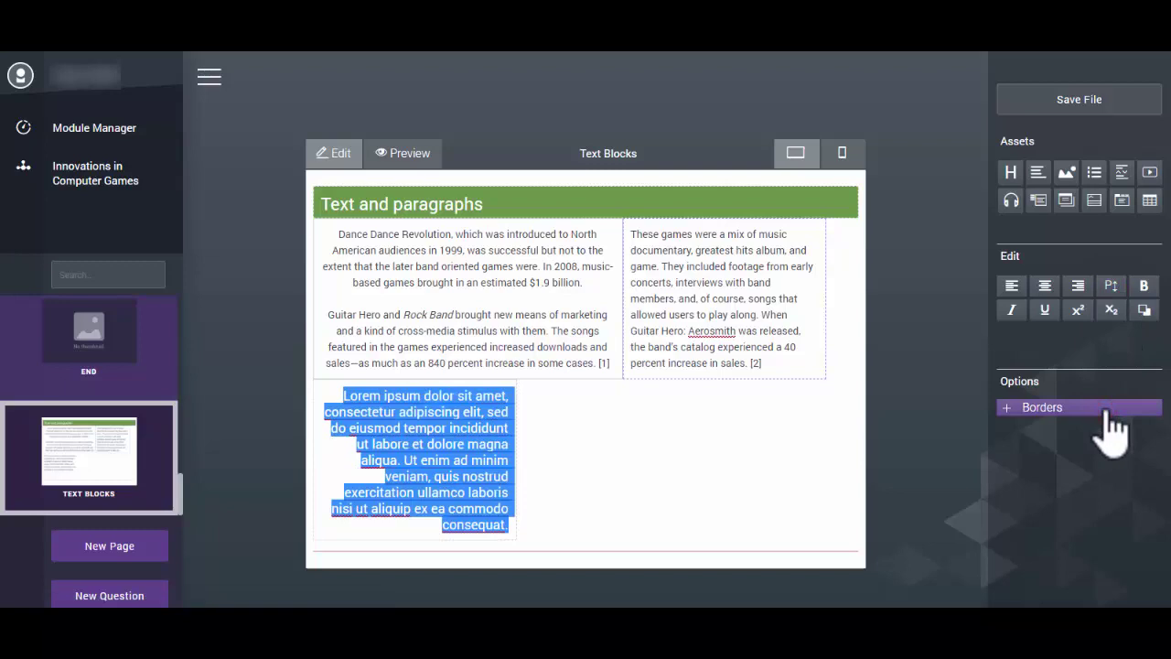
pyautogui.click(1077, 99)
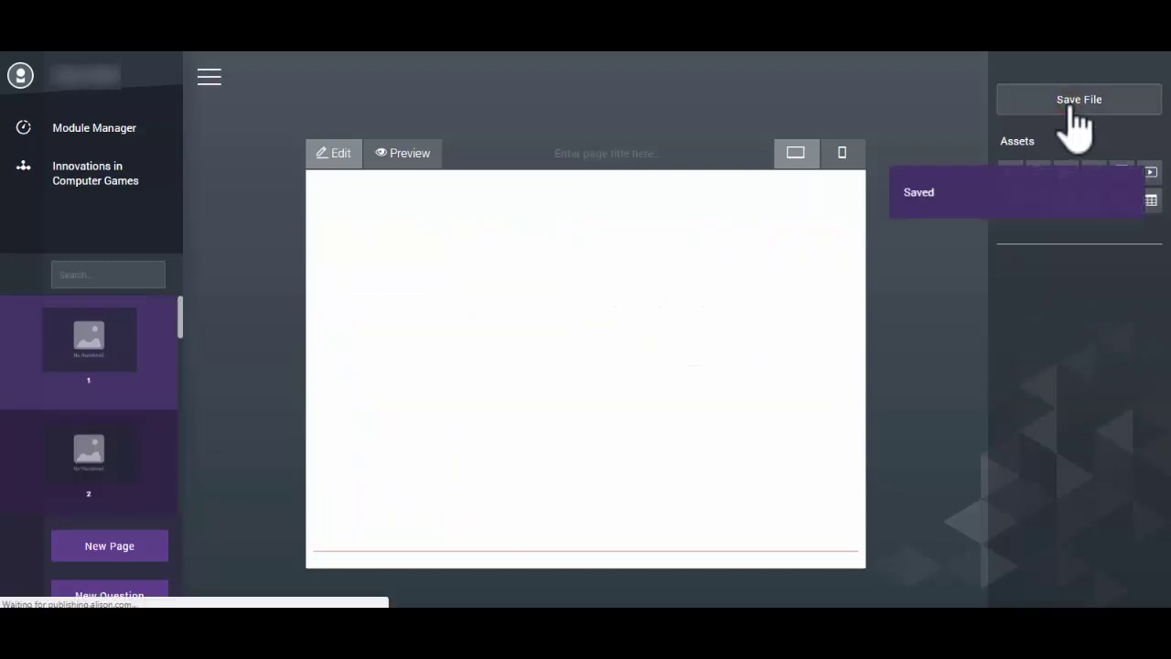
# Make the words 'Dance Dance Revolution' bold and save.
pyautogui.click(735, 296)
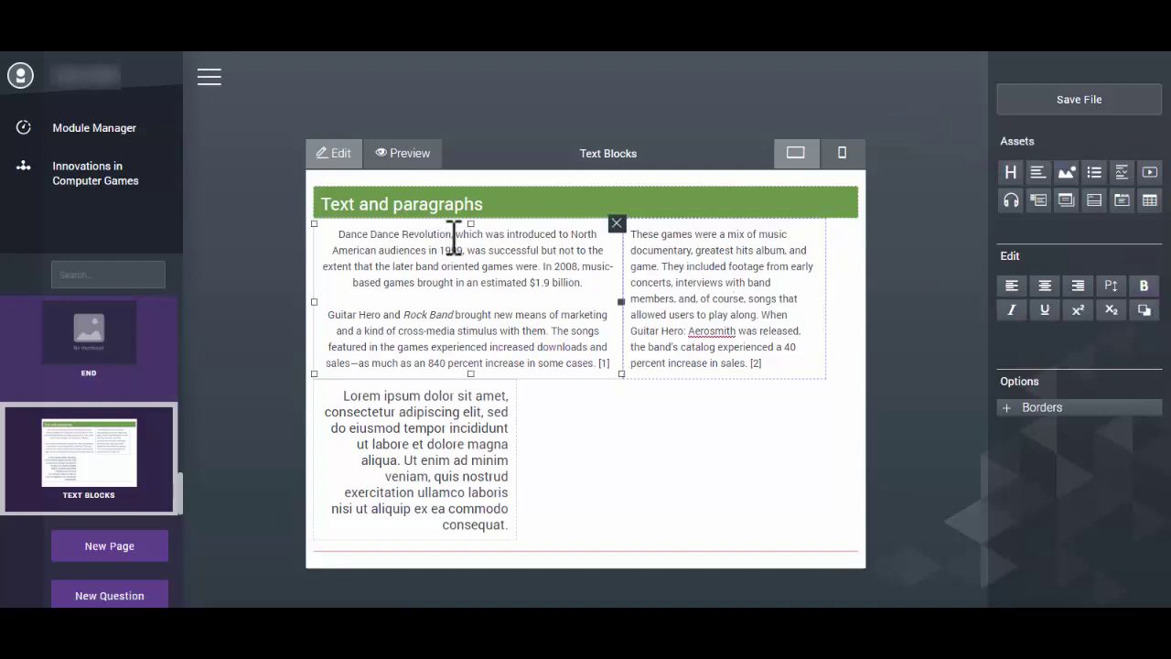
pyautogui.moveTo(454, 235); pyautogui.dragTo(349, 234)
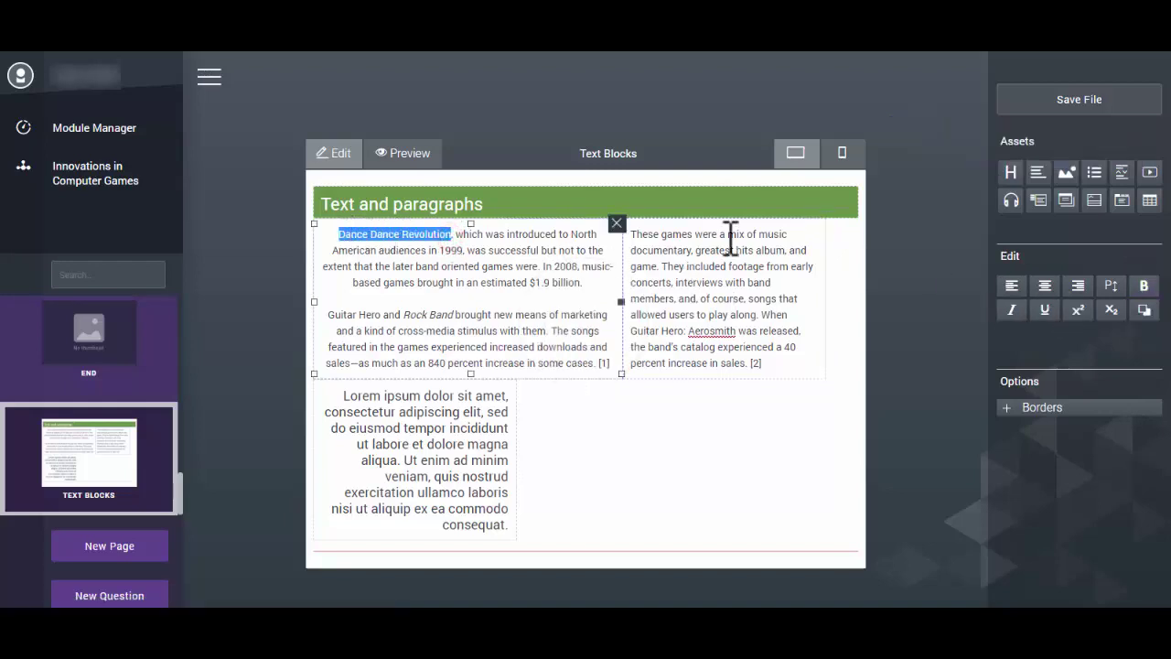
pyautogui.click(1144, 290)
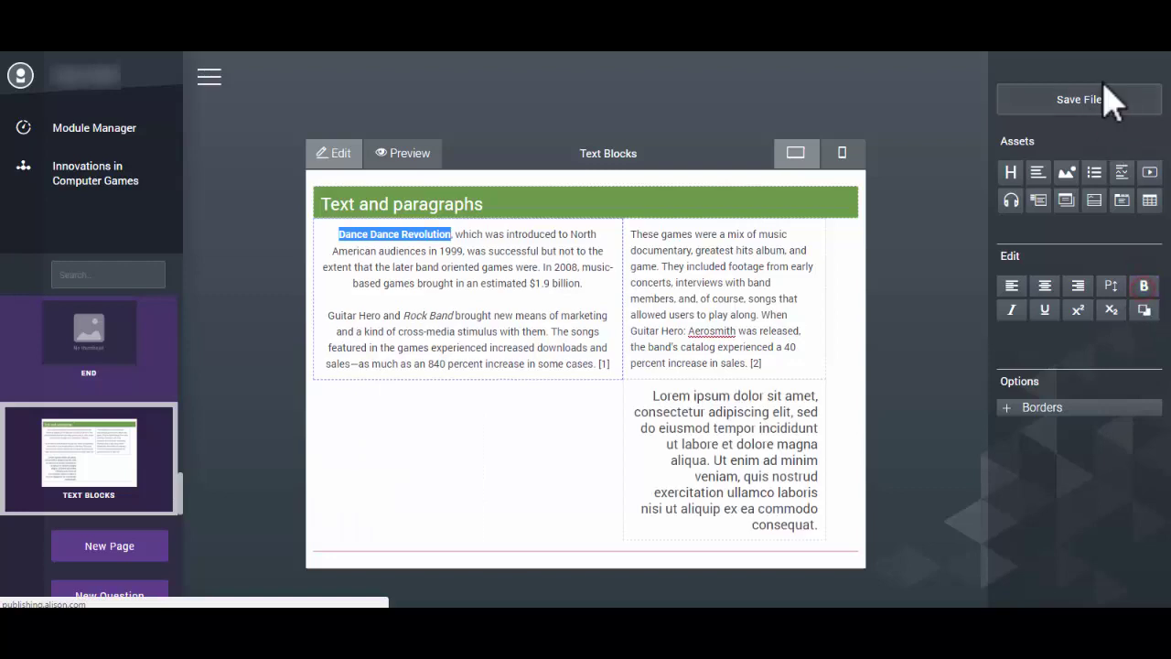
pyautogui.click(1091, 100)
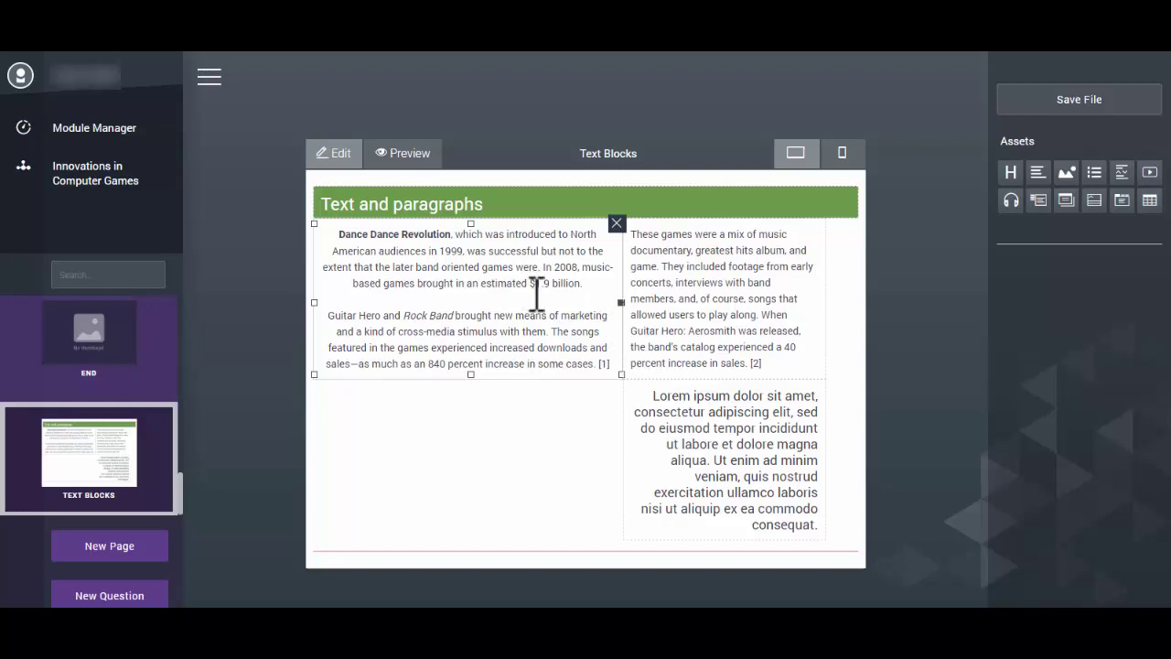
# Resize the text block edges so the first paragraph spans the top, others side by side below; save.
pyautogui.click(602, 332)
pyautogui.moveTo(599, 331); pyautogui.dragTo(599, 330)
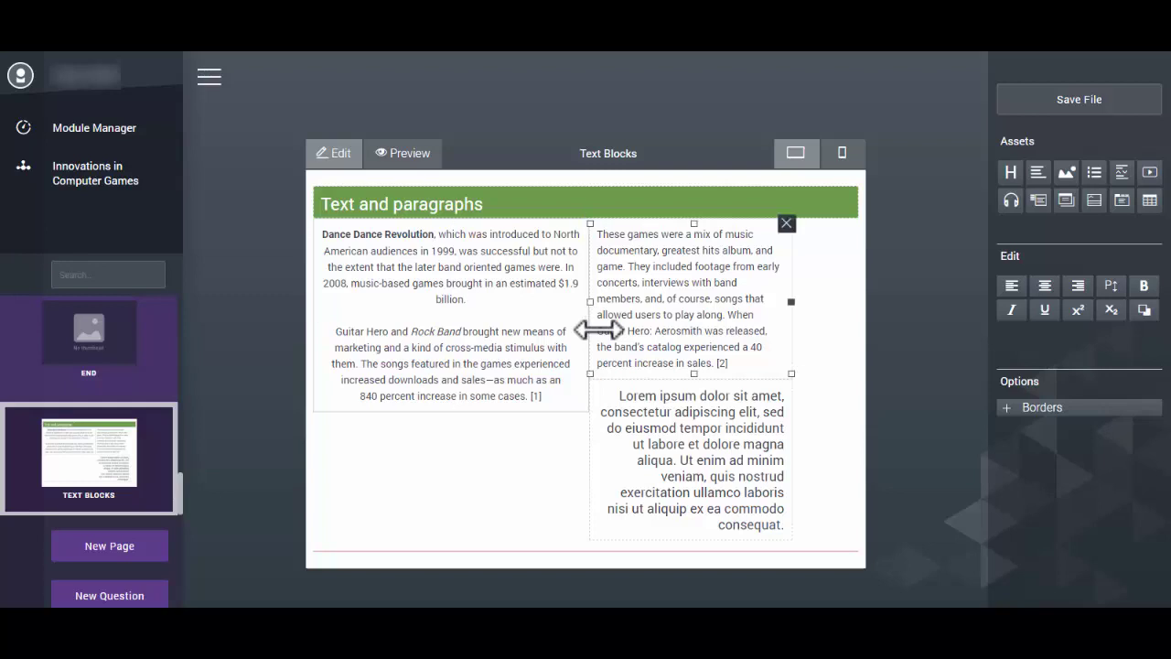
pyautogui.click(580, 369)
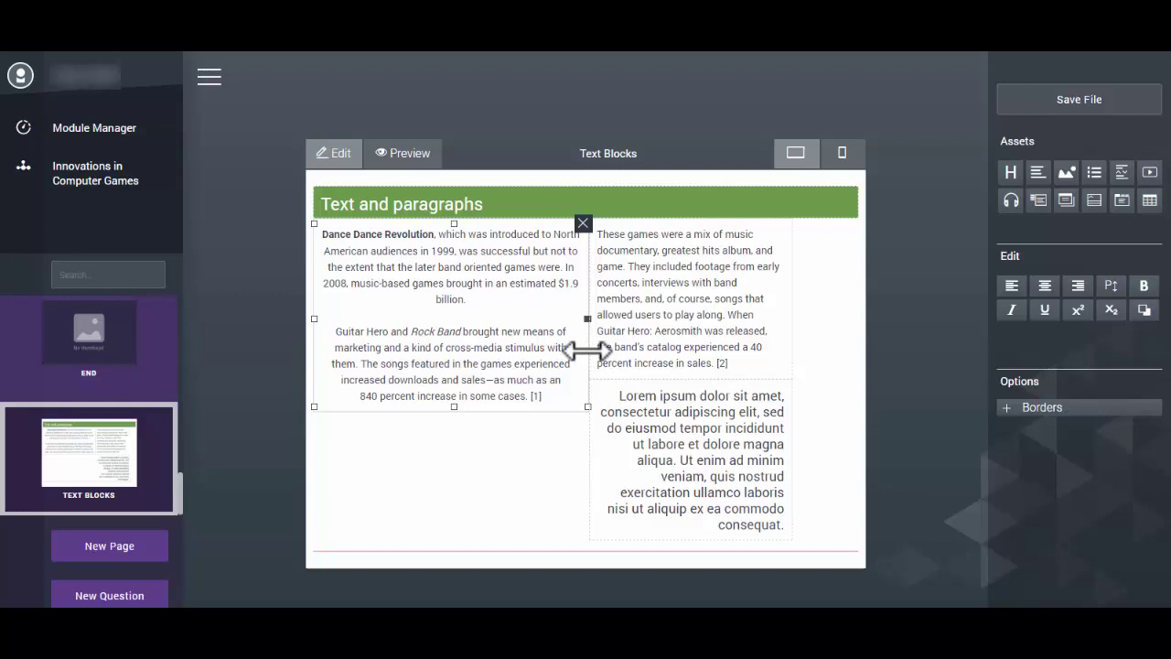
pyautogui.moveTo(586, 350)
pyautogui.mouseDown()
pyautogui.moveTo(555, 344)
pyautogui.moveTo(586, 340)
pyautogui.mouseUp()
pyautogui.moveTo(850, 308); pyautogui.dragTo(709, 306)
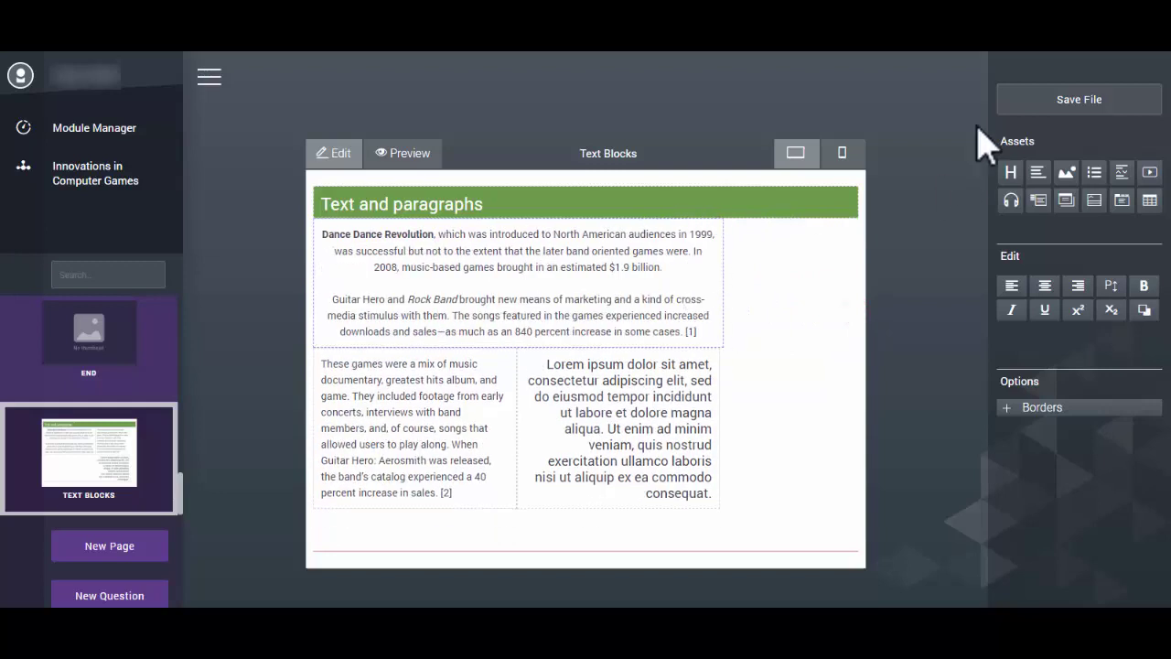
pyautogui.click(1067, 101)
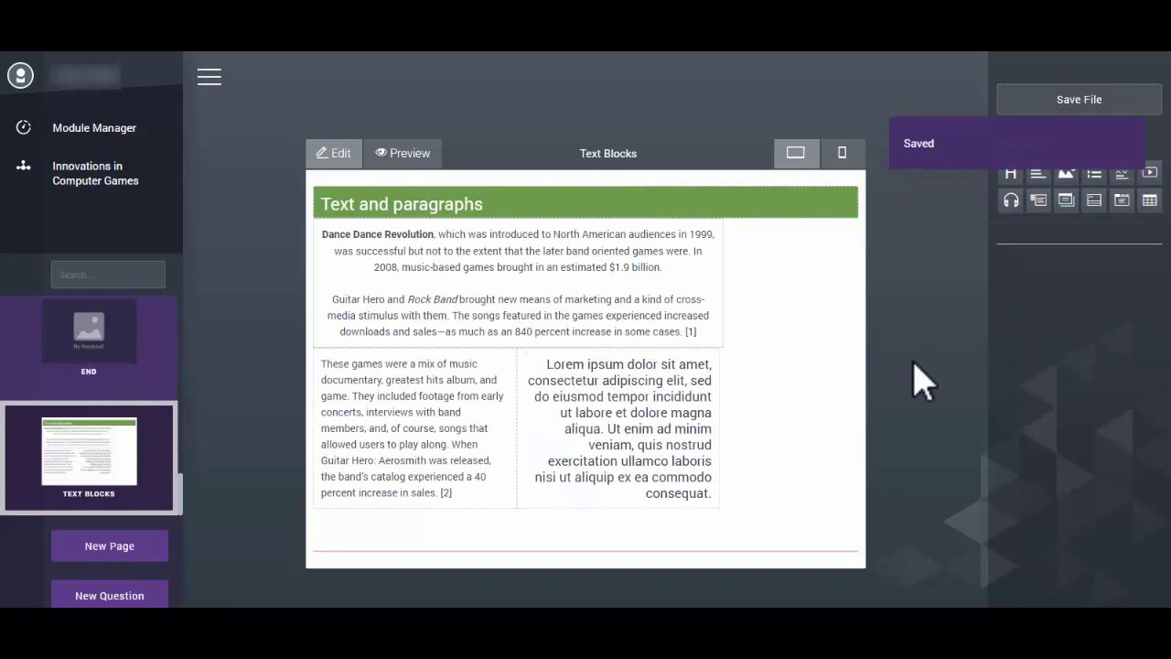
# Italicize the word 'footage' in the music-documentary paragraph and save.
pyautogui.click(398, 380)
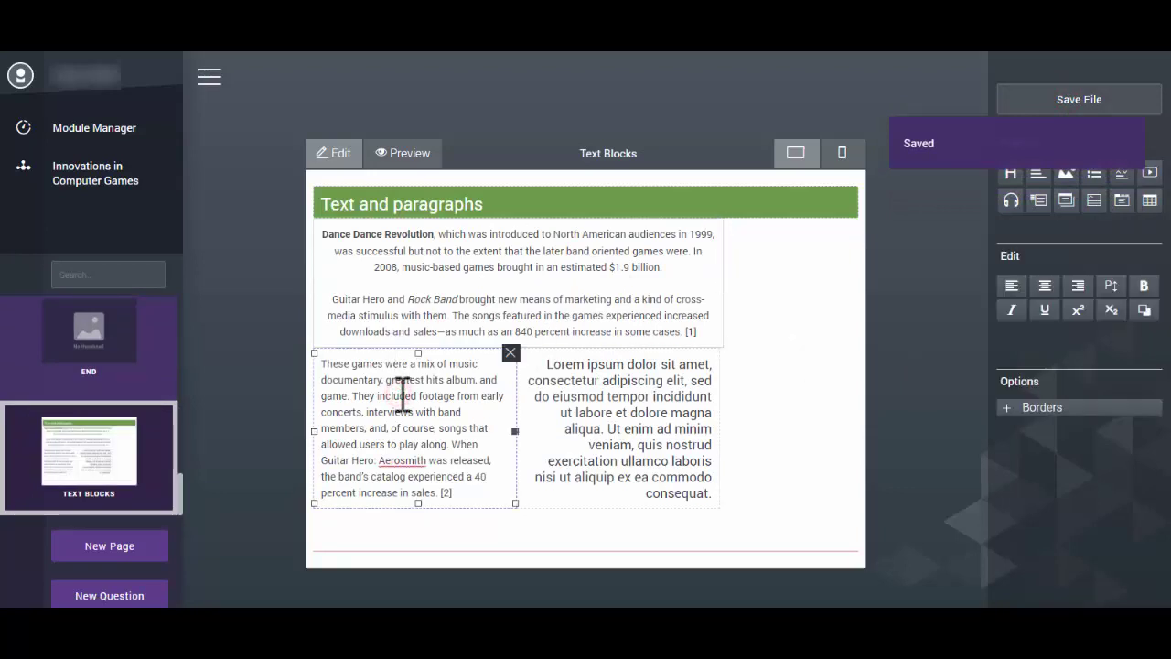
pyautogui.moveTo(455, 398); pyautogui.dragTo(424, 399)
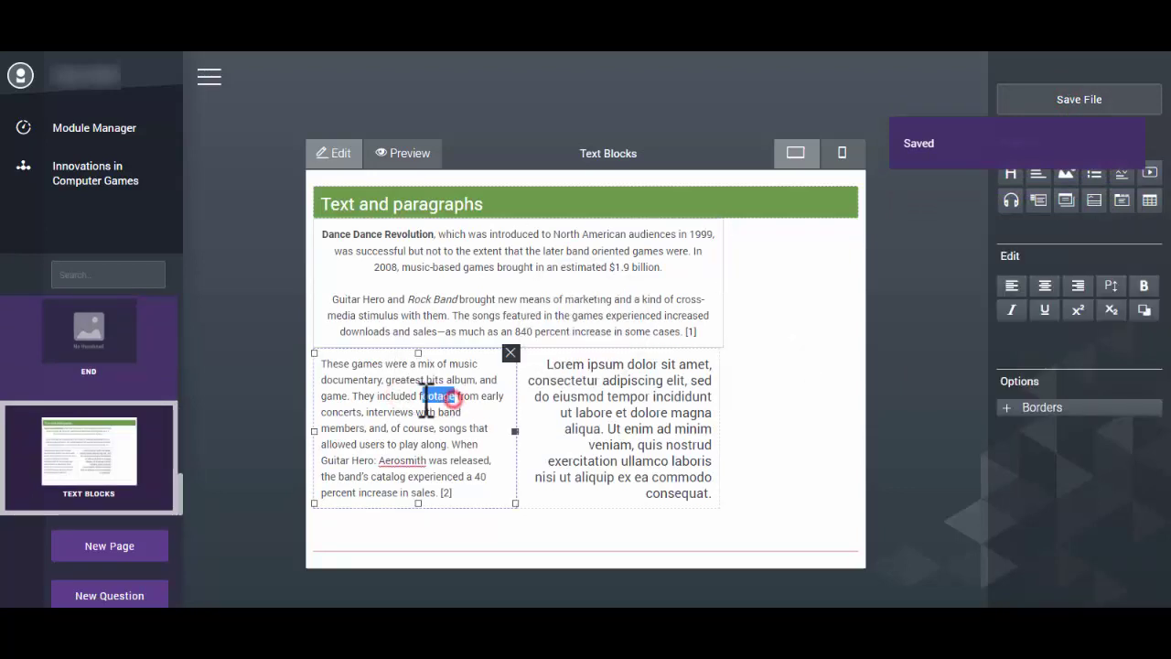
pyautogui.click(1013, 311)
pyautogui.click(1080, 110)
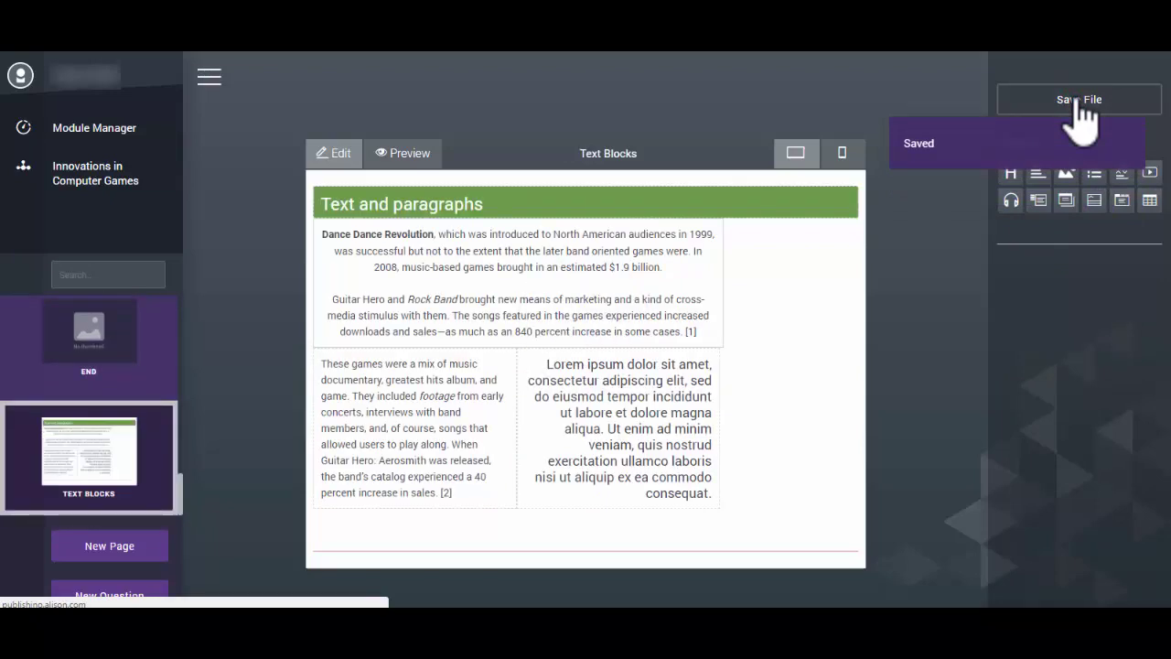
# In the Lorem ipsum block, underline 'eiusmod', superscript 'quis', subscript 'commodo', then save.
pyautogui.click(575, 481)
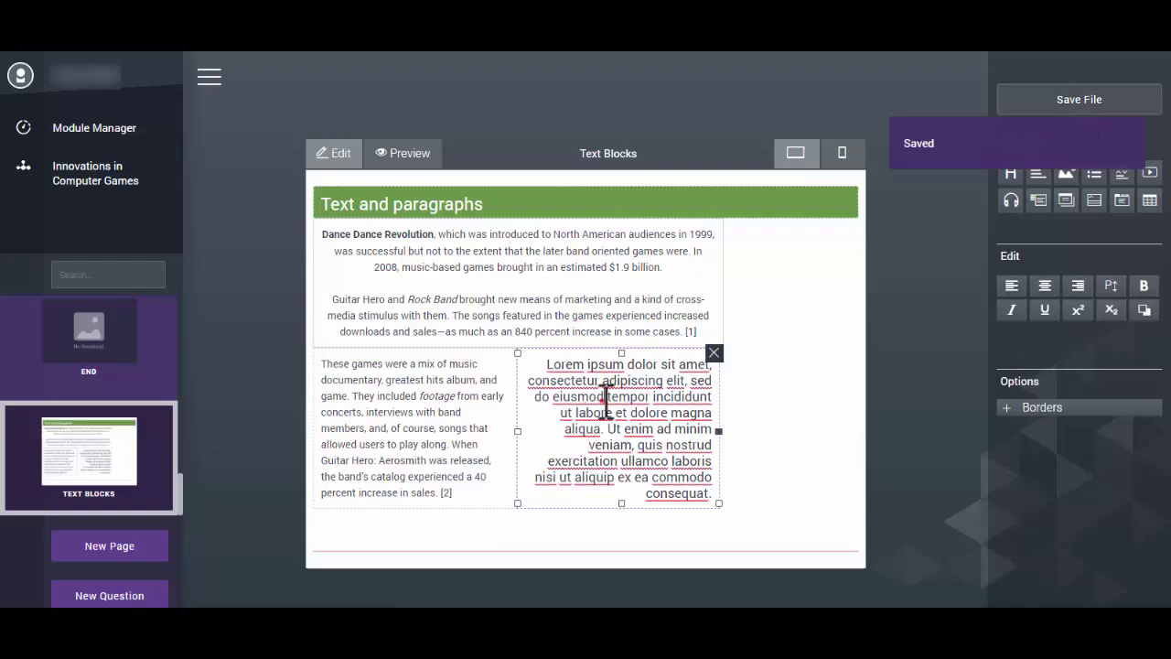
pyautogui.doubleClick(579, 398)
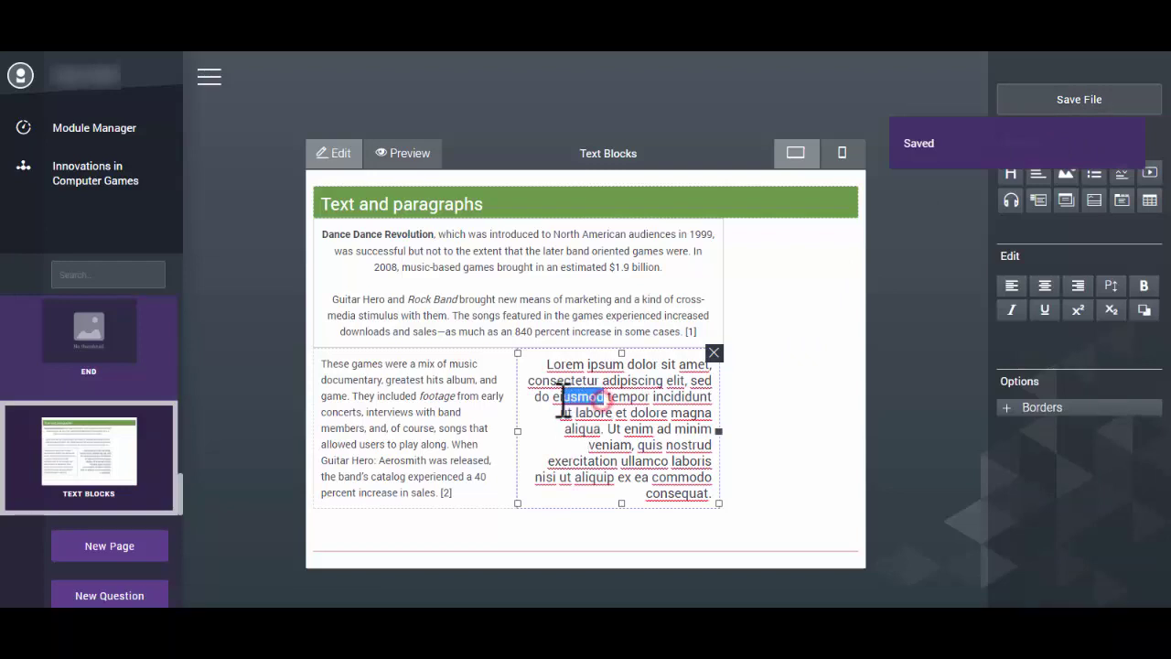
pyautogui.click(1045, 310)
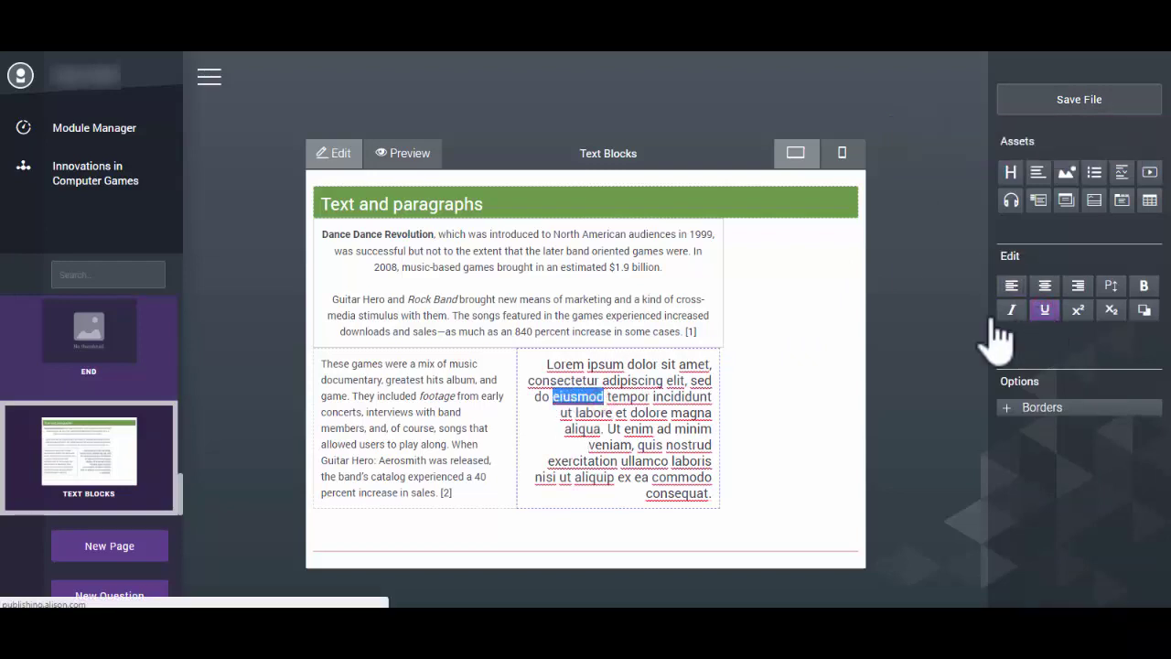
pyautogui.click(655, 443)
pyautogui.doubleClick(651, 444)
pyautogui.click(1078, 311)
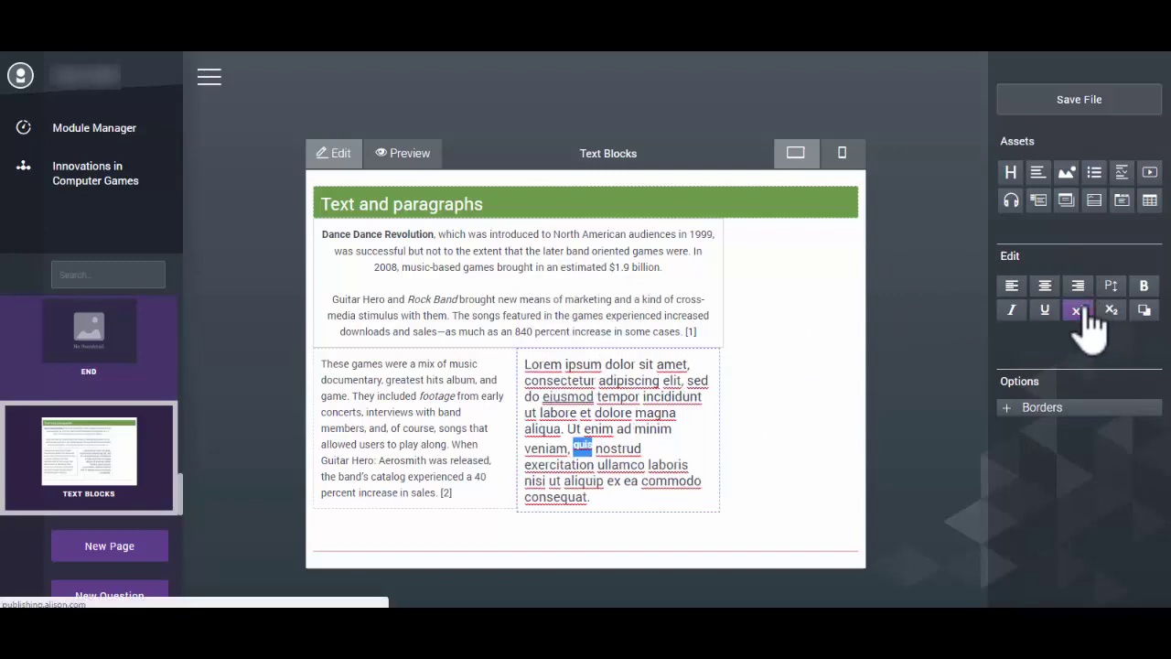
pyautogui.click(706, 479)
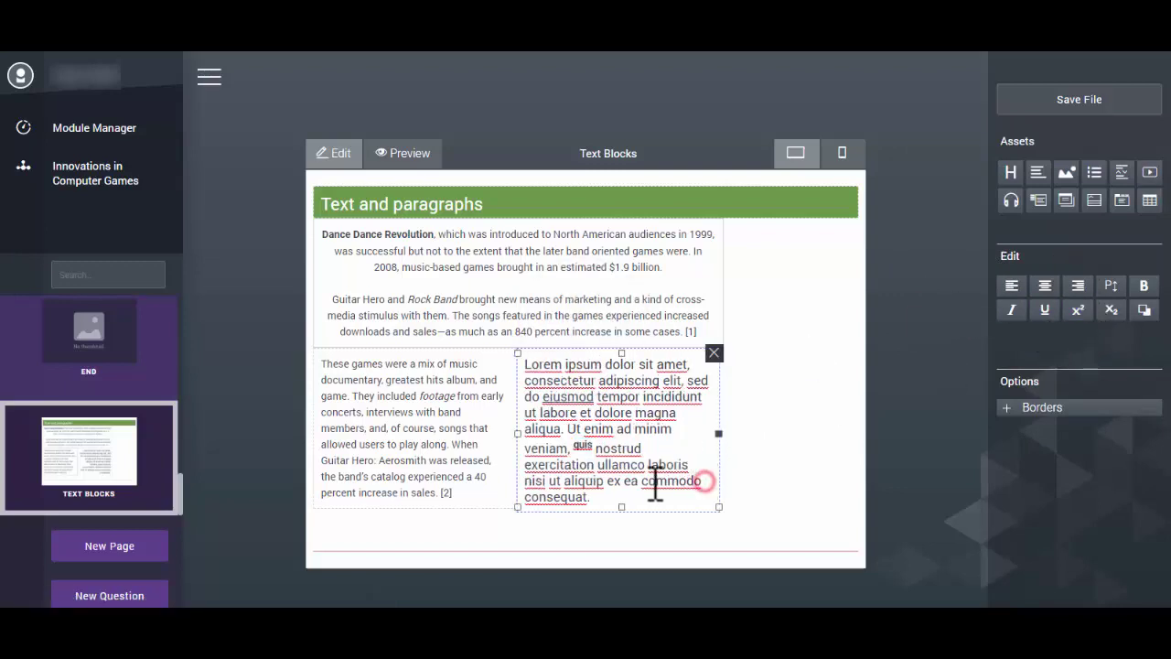
pyautogui.moveTo(702, 480); pyautogui.dragTo(642, 485)
pyautogui.click(1111, 310)
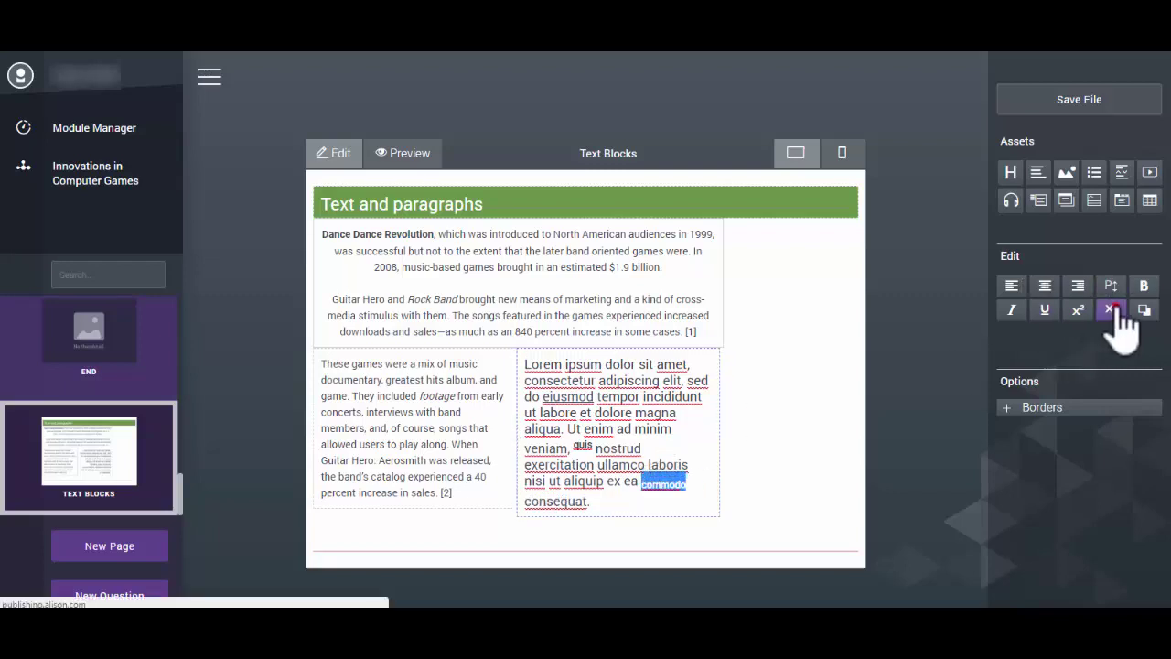
pyautogui.click(1078, 103)
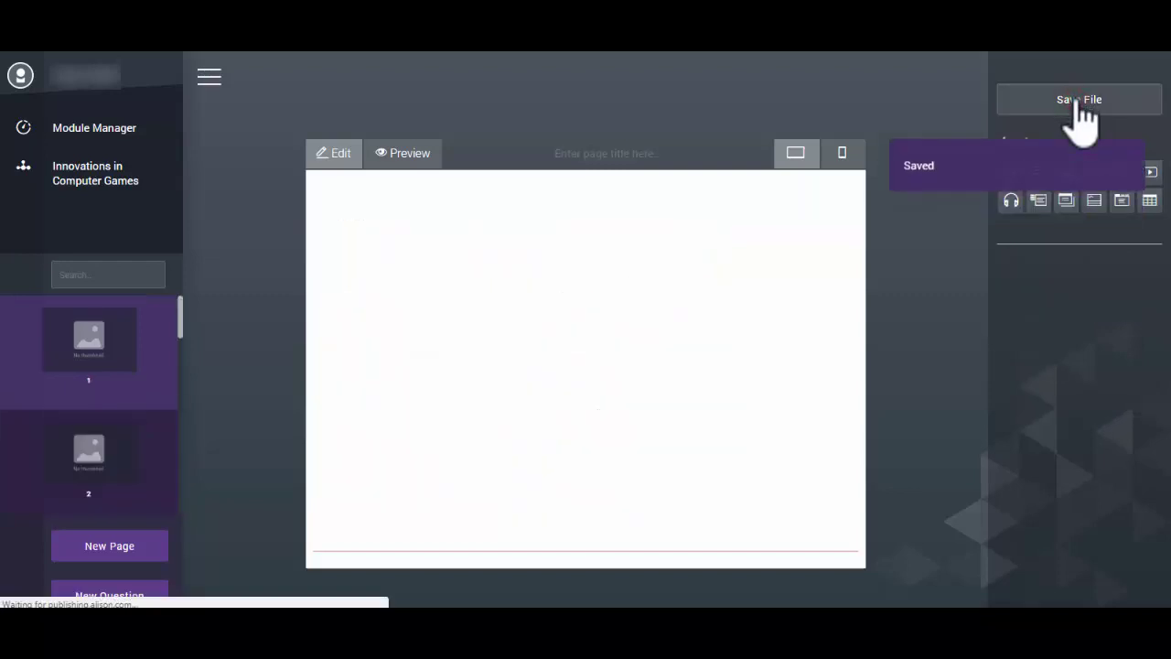
# Convert the 'These games…' documentary paragraph to a monospace code snippet and save.
pyautogui.click(620, 403)
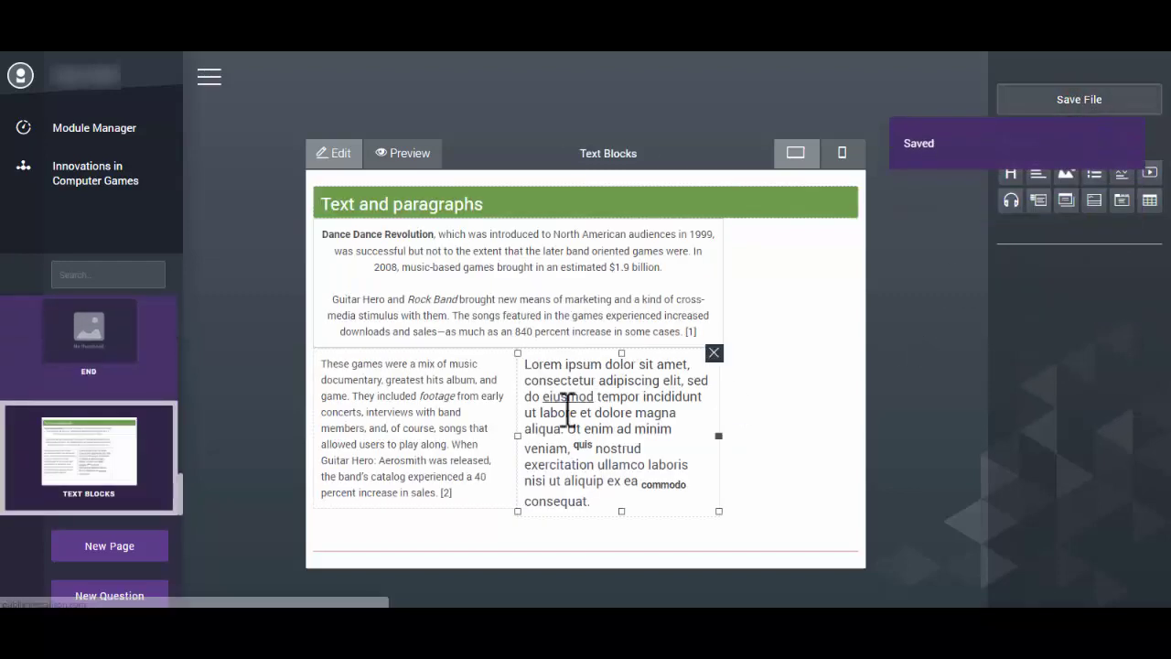
pyautogui.click(486, 403)
pyautogui.click(483, 403)
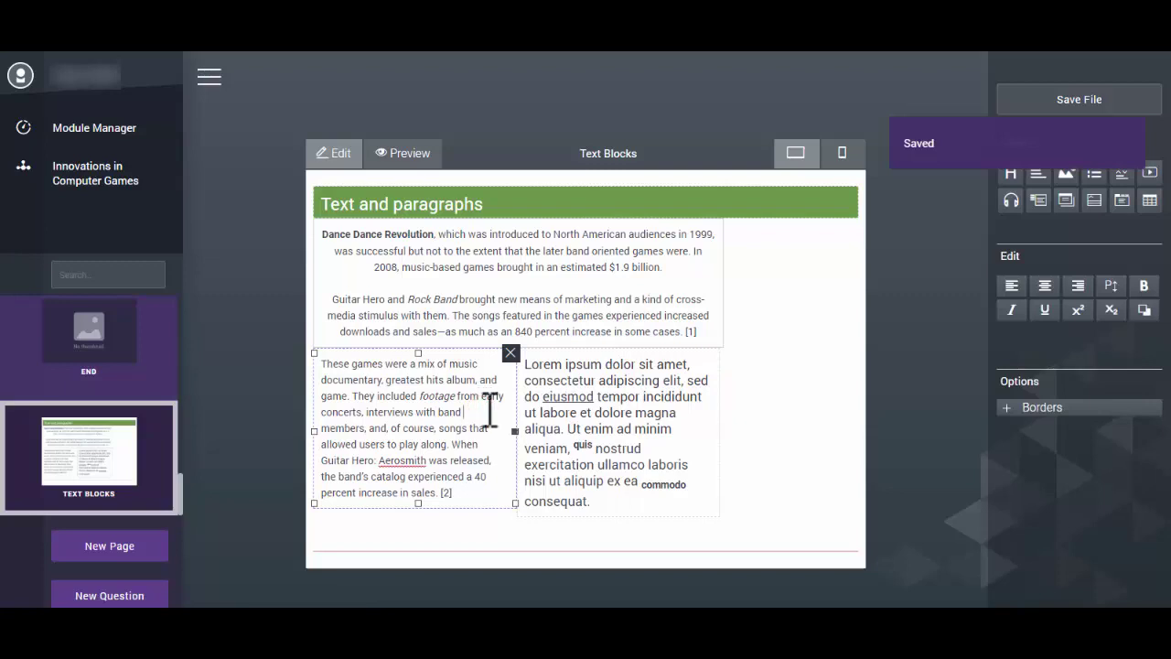
pyautogui.click(427, 379)
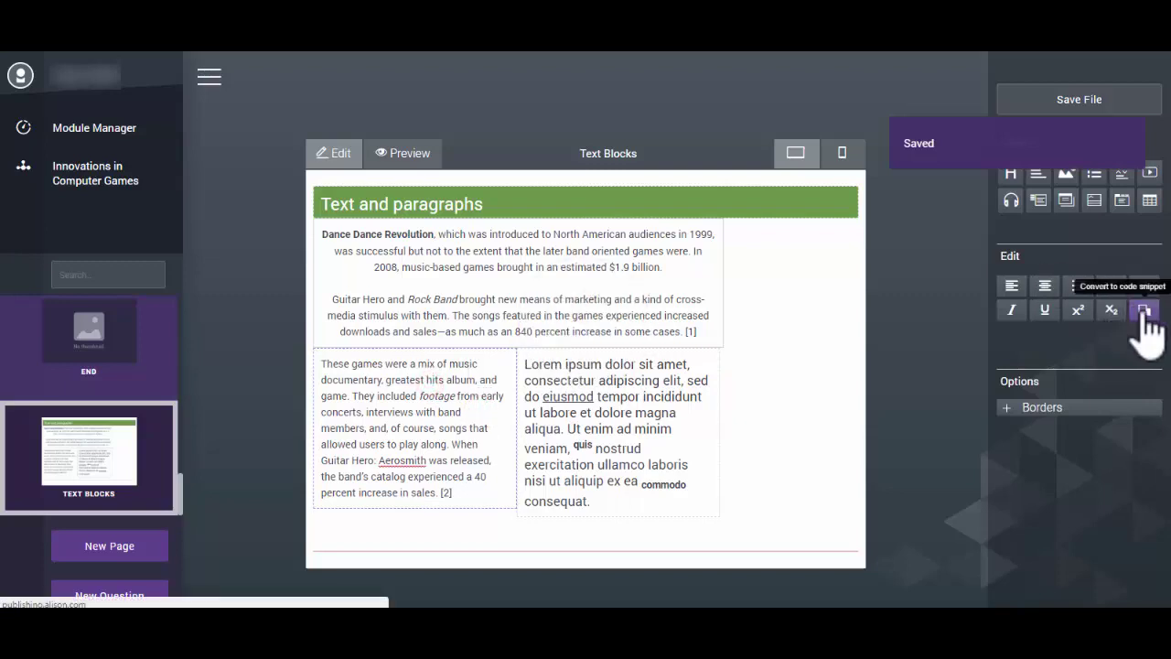
pyautogui.click(1144, 313)
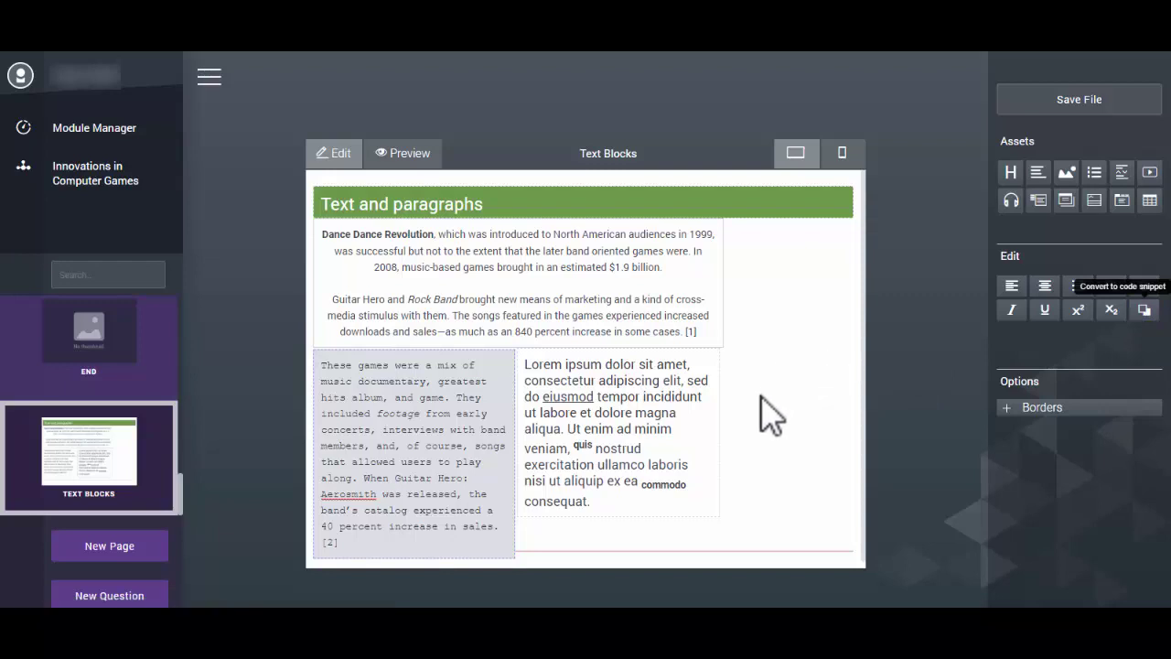
pyautogui.click(1069, 108)
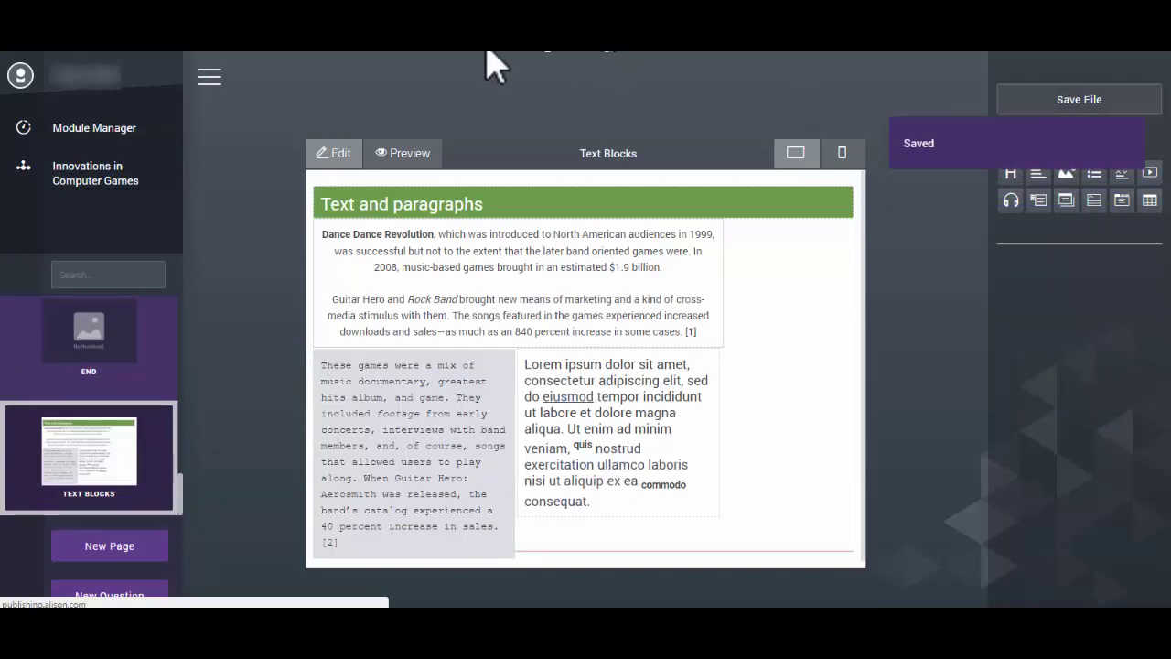
# Preview the Text Blocks page in its own window and nudge that window lower.
pyautogui.click(425, 157)
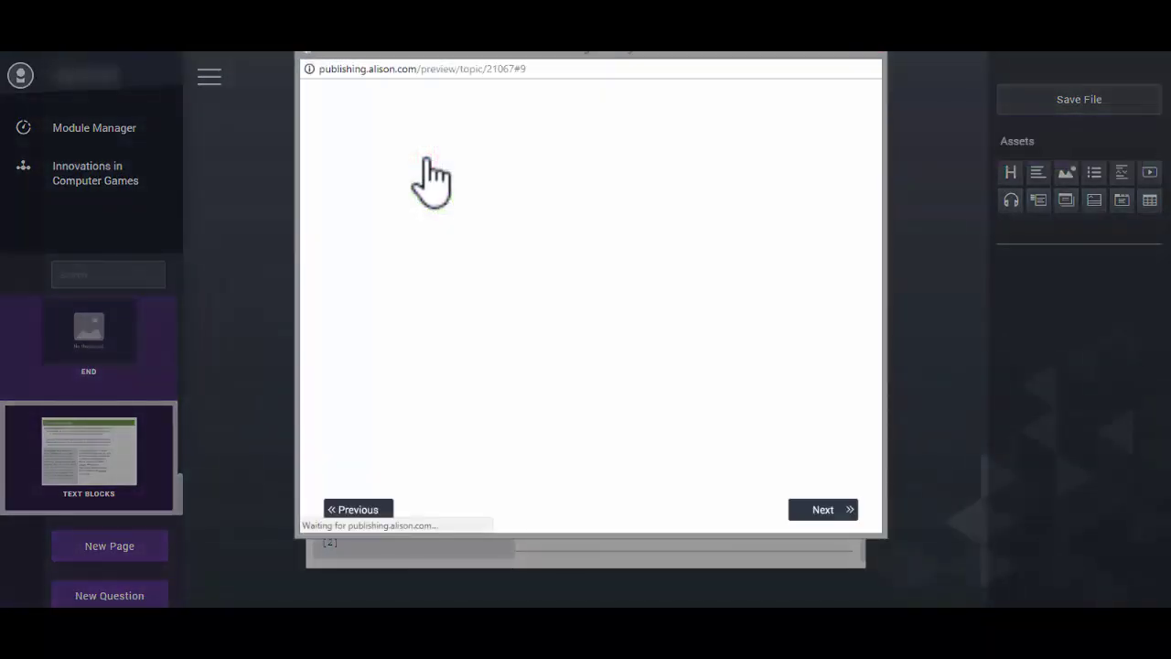
pyautogui.moveTo(639, 57); pyautogui.dragTo(641, 95)
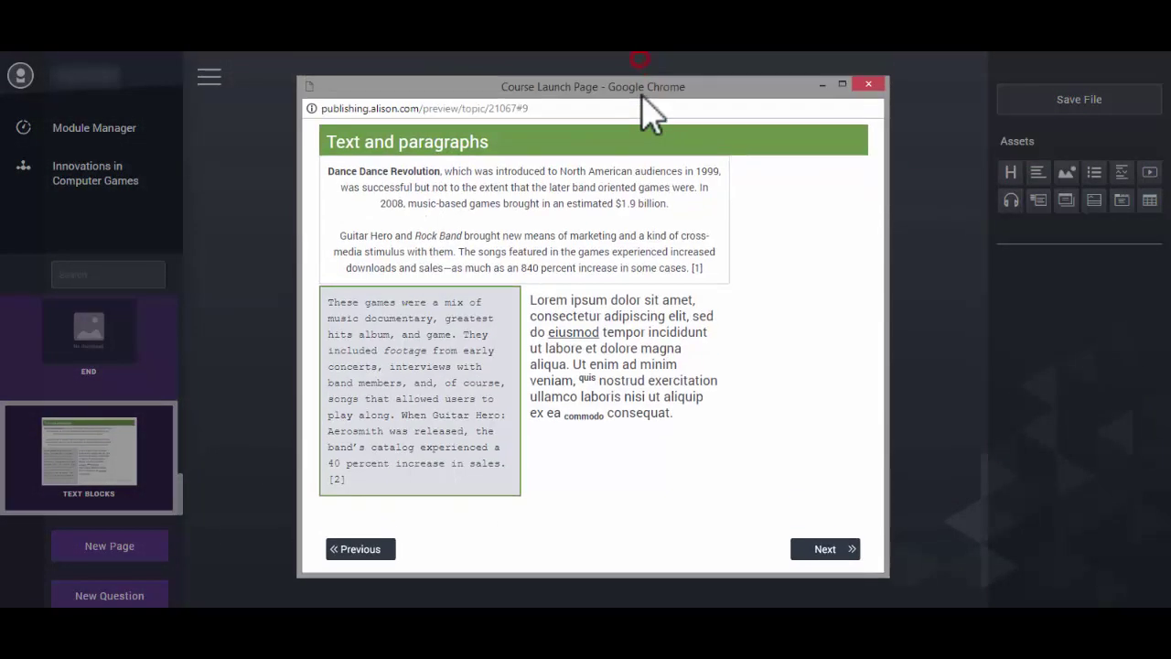